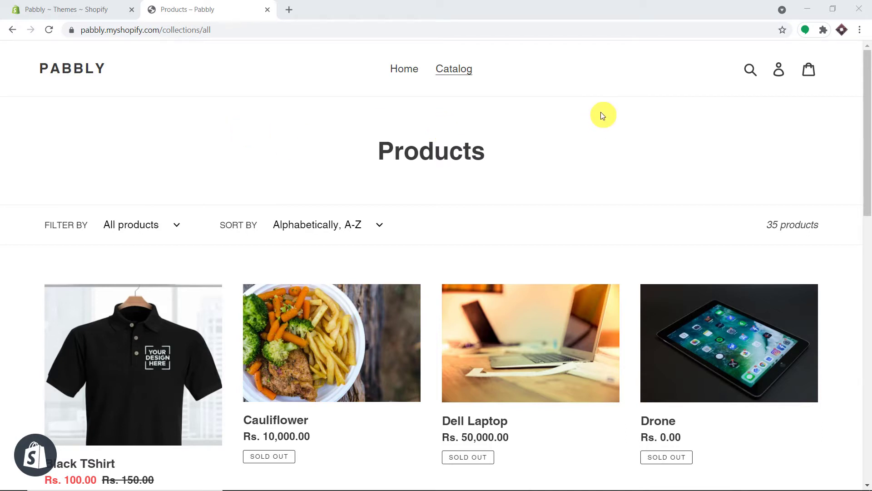
# Open the Black TShirt product from the store catalog and start an immediate checkout for it.
pyautogui.scroll(-5, 544, 115)
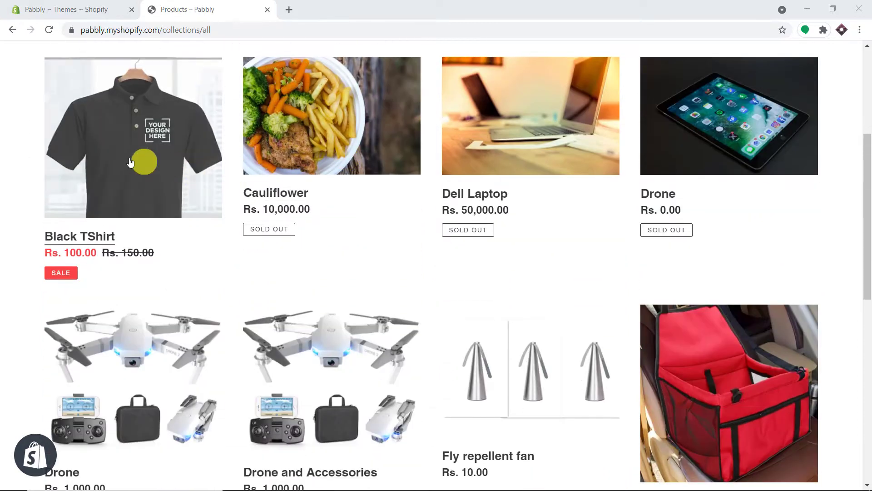
pyautogui.click(130, 161)
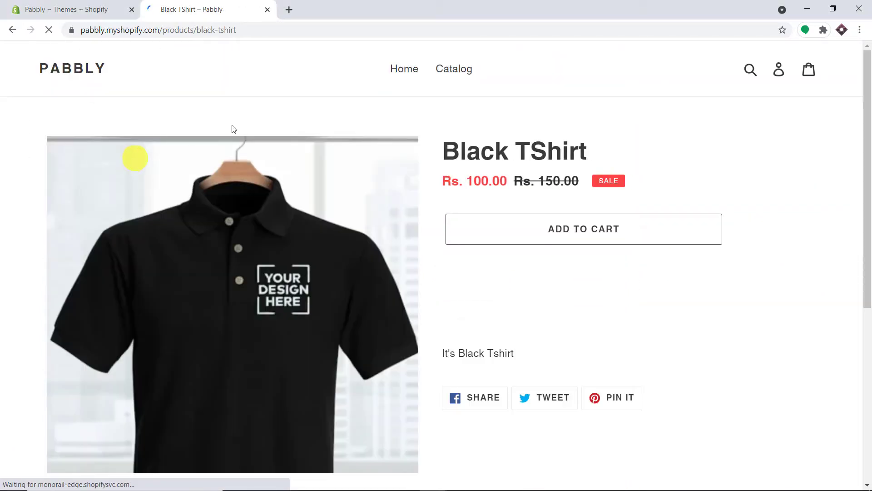
pyautogui.click(529, 272)
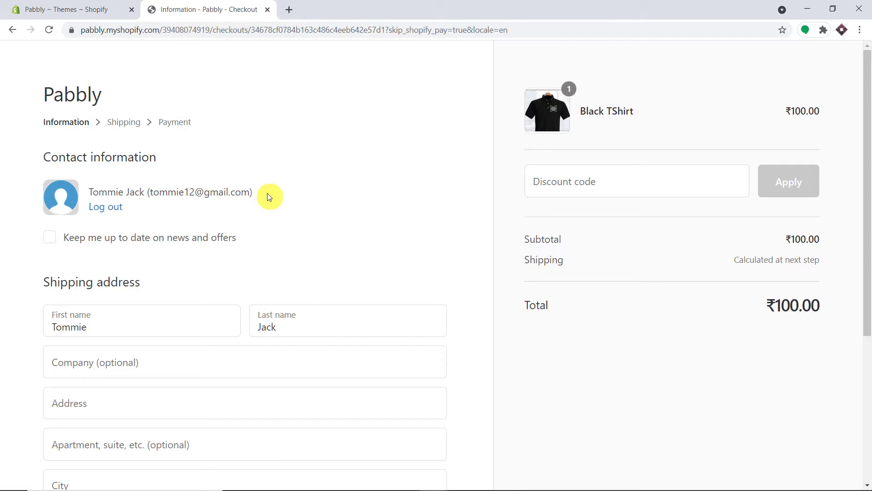
# Review the contact and shipping address form, and abandon the Black TShirt checkout by closing the store page.
pyautogui.scroll(-3, 301, 191)
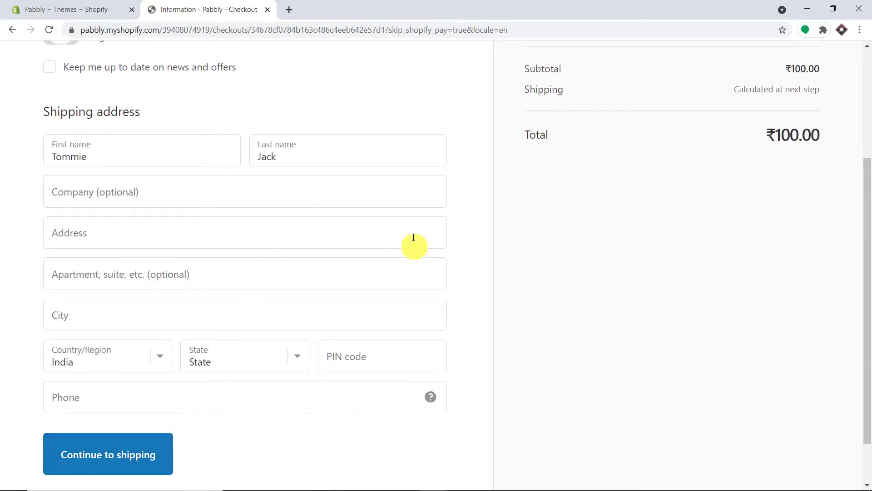
pyautogui.scroll(3, 413, 232)
pyautogui.click(268, 9)
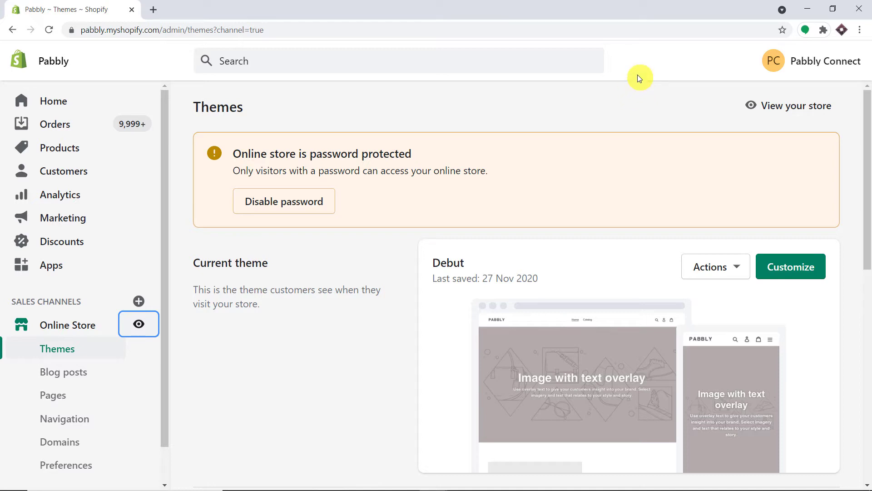
# Switch to the mirrored phone, open the checkout link in the SMS, review the recovered checkout form and close the phone window.
pyautogui.hotkey('alt', 'Tab')
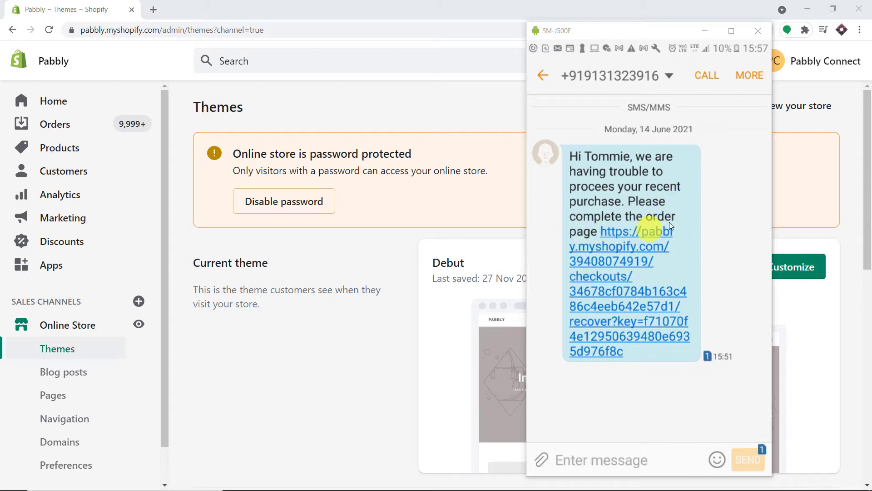
pyautogui.click(620, 253)
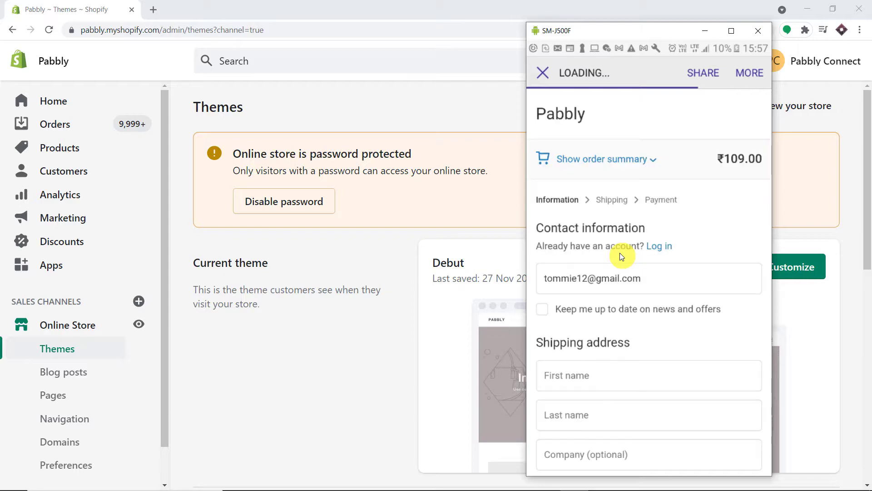
pyautogui.scroll(-5, 653, 285)
pyautogui.scroll(5, 654, 328)
pyautogui.scroll(-2, 661, 364)
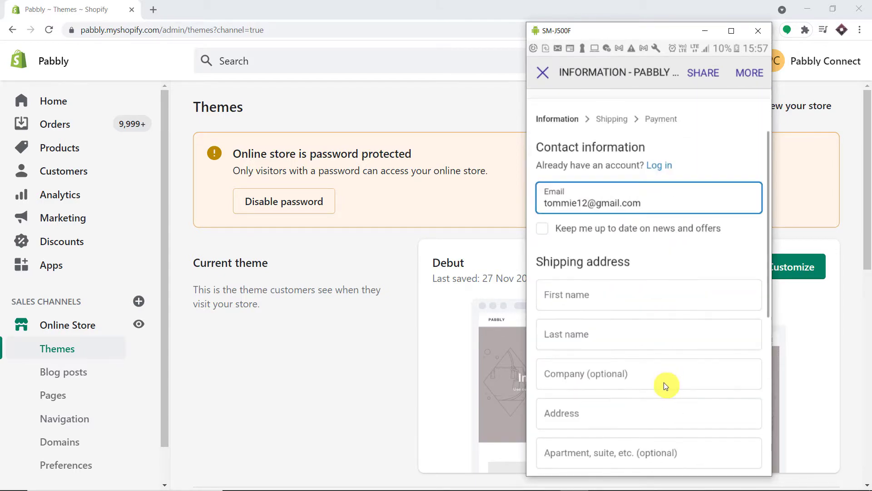
pyautogui.scroll(-2, 663, 392)
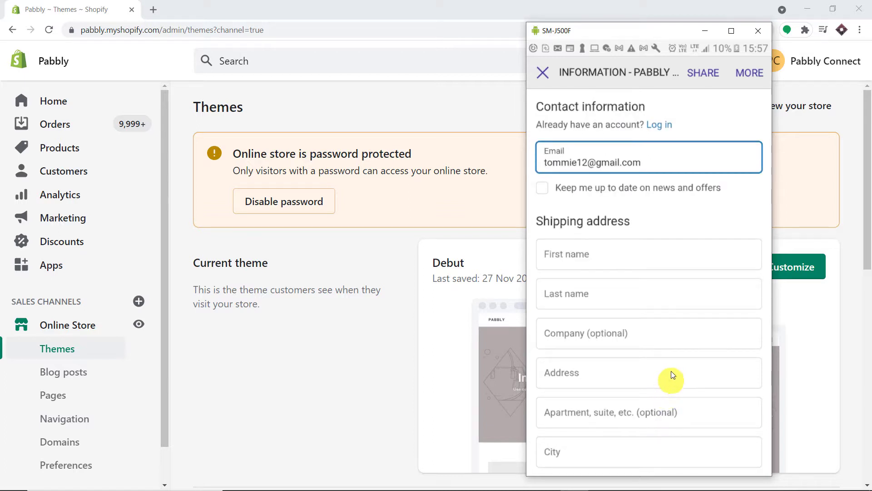
pyautogui.click(757, 32)
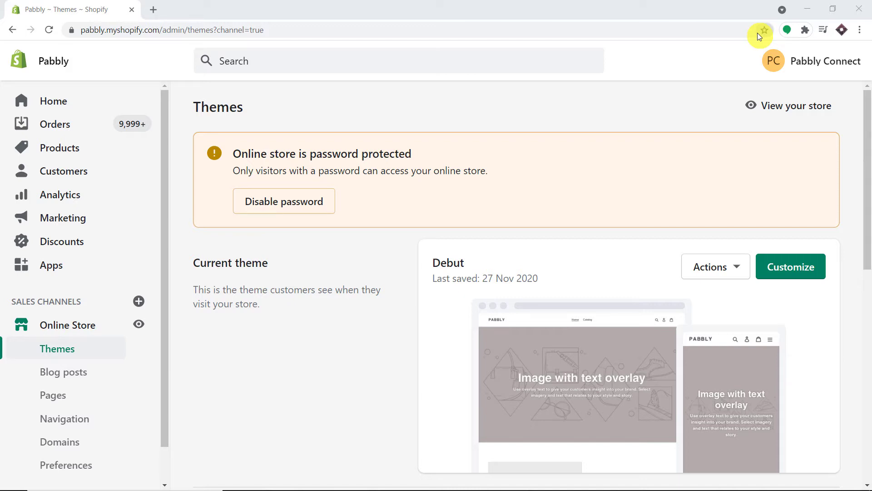
# Open pabbly.com in a new browser tab and go to the Connect product page.
pyautogui.click(156, 9)
pyautogui.write('pabbly.com')
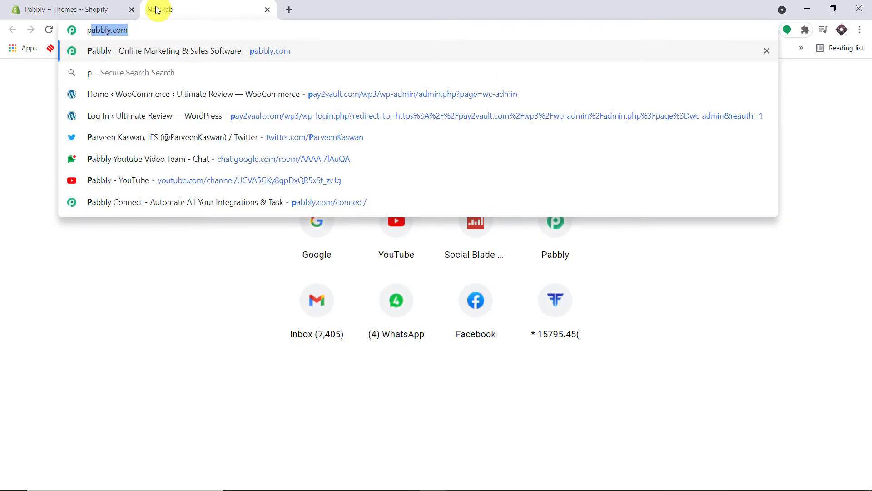
pyautogui.press('Return')
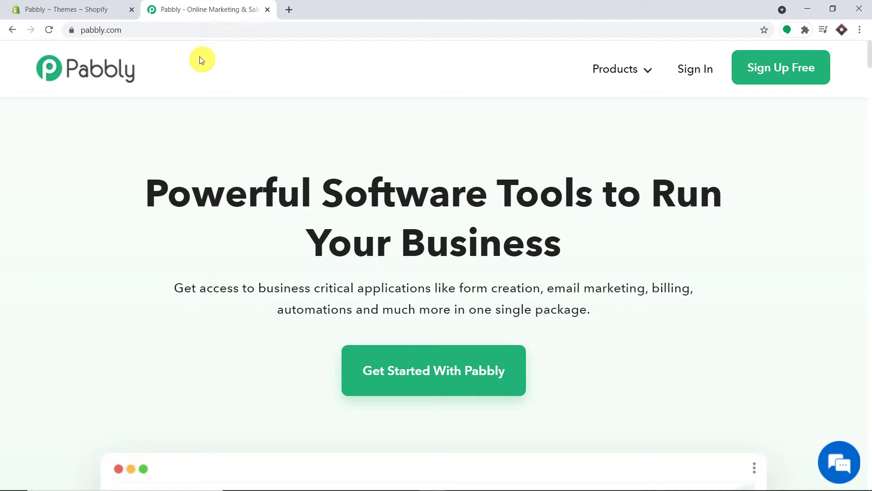
pyautogui.moveTo(650, 69)
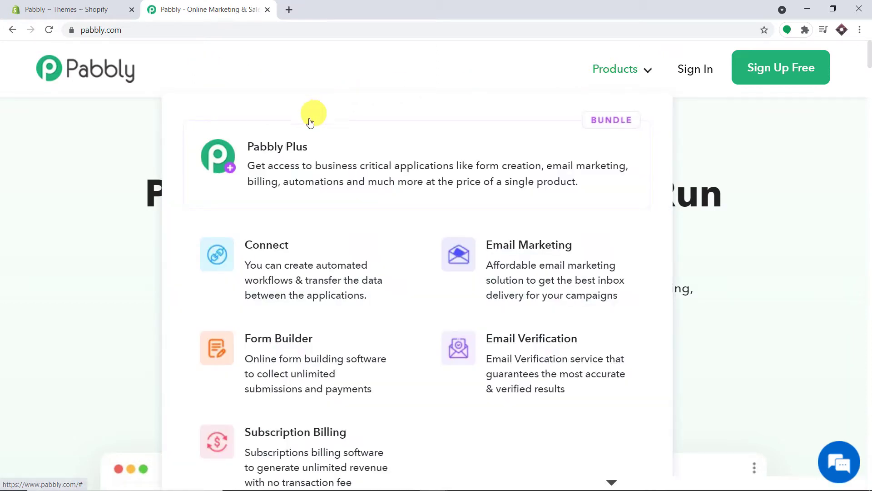
pyautogui.click(303, 268)
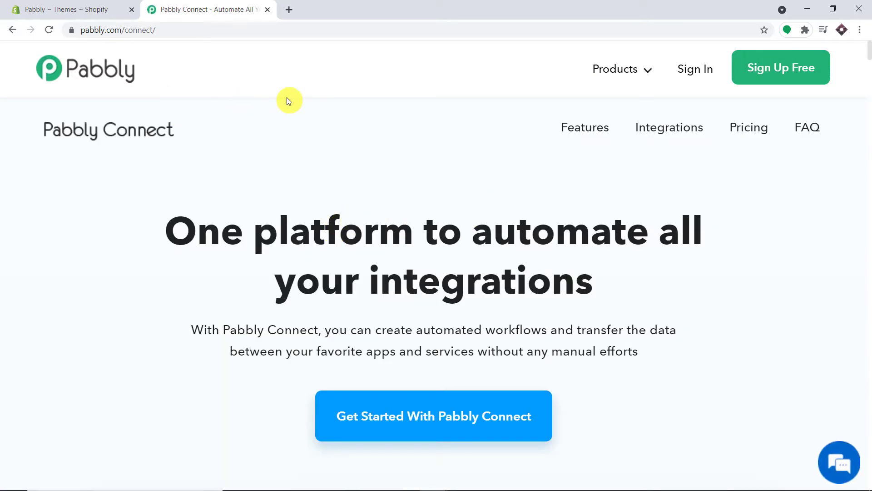
# Sign in to the Pabbly account and access the Connect application.
pyautogui.click(691, 68)
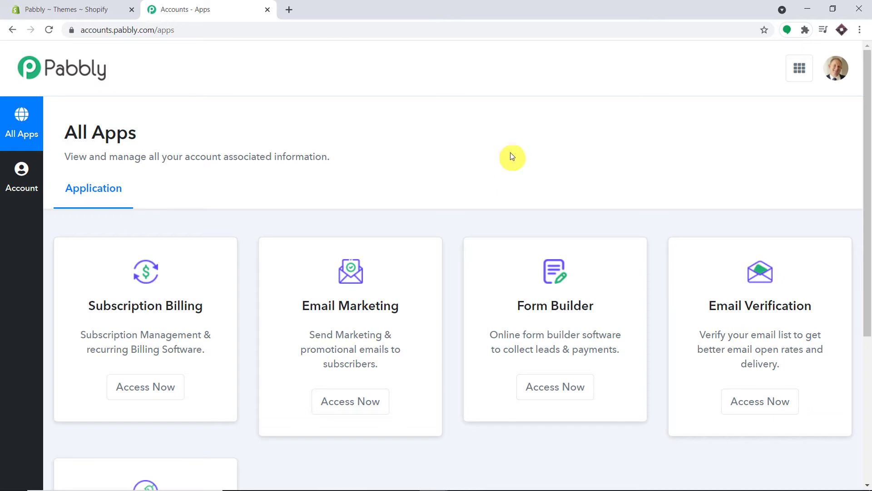
pyautogui.scroll(-5, 507, 157)
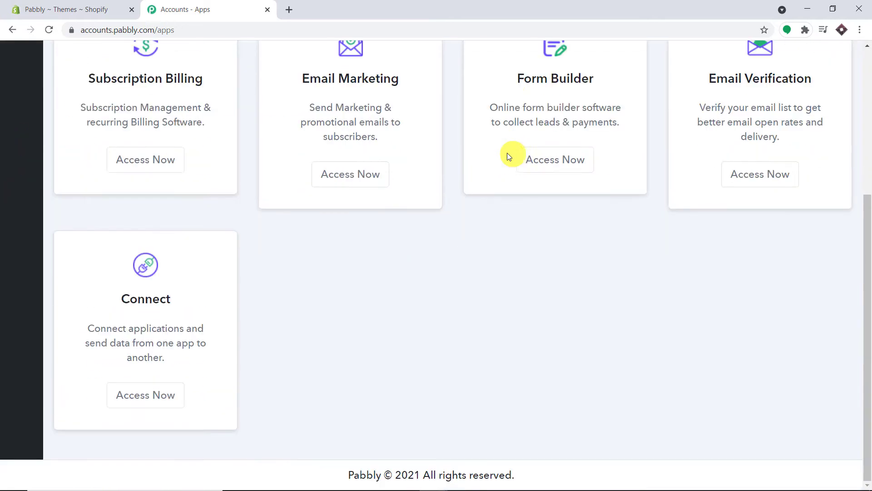
pyautogui.click(170, 399)
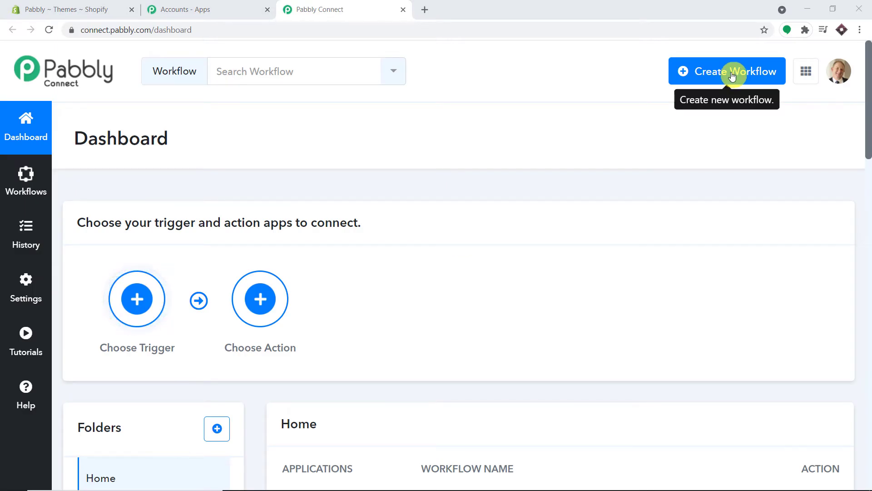
# Create a workflow named "Shopify to SMS Horizon (abandoned cart".
pyautogui.click(732, 76)
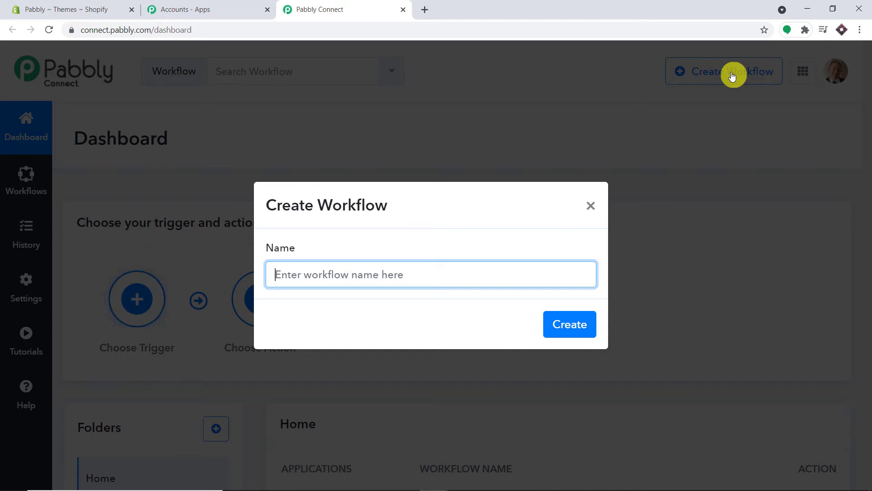
pyautogui.write('Gs')
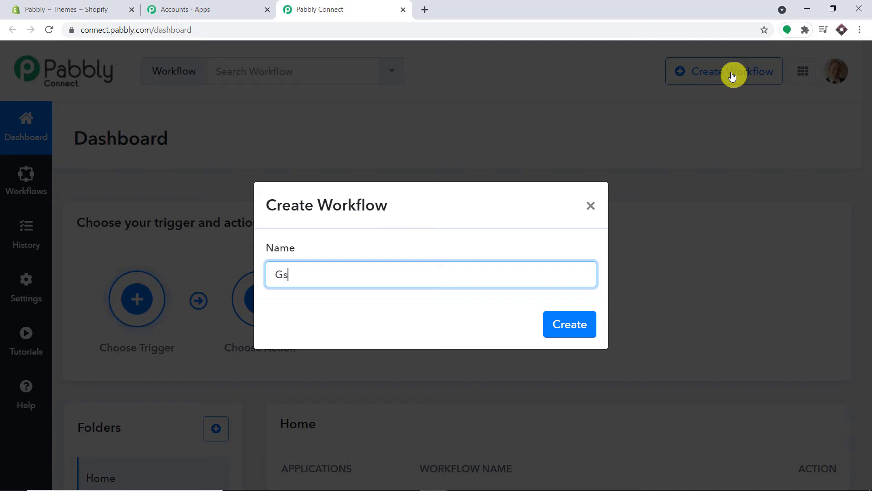
pyautogui.press('BackSpace')
pyautogui.write('s')
pyautogui.press('BackSpace')
pyautogui.write('Shopify to ')
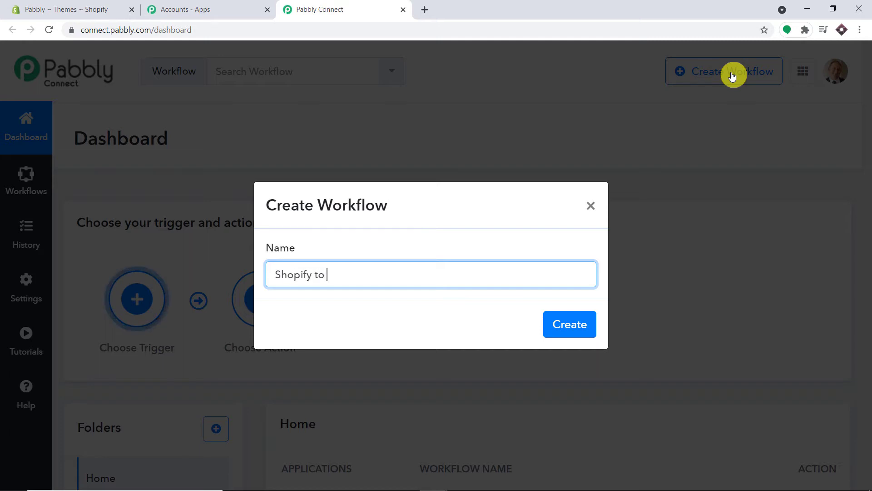
pyautogui.write('S')
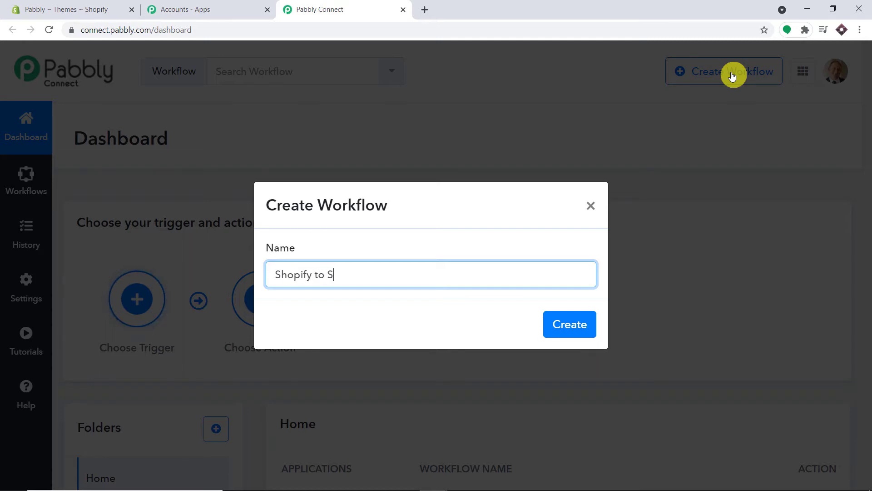
pyautogui.write('MS H')
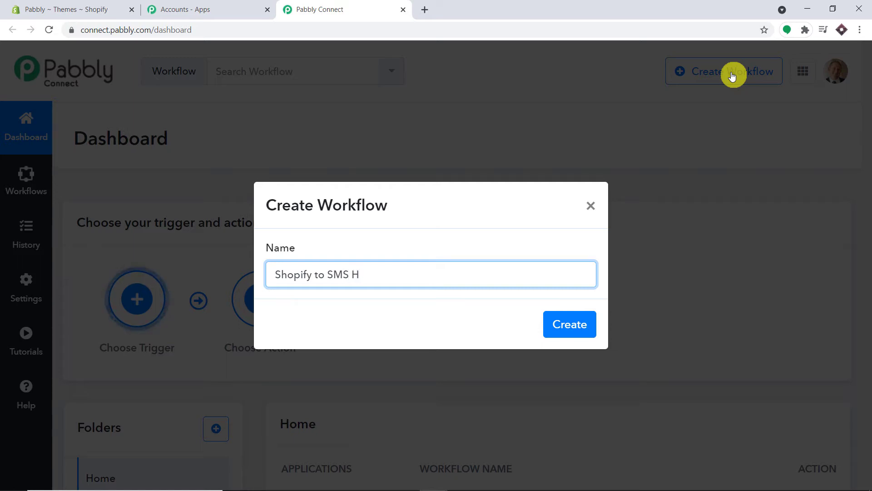
pyautogui.write('ori')
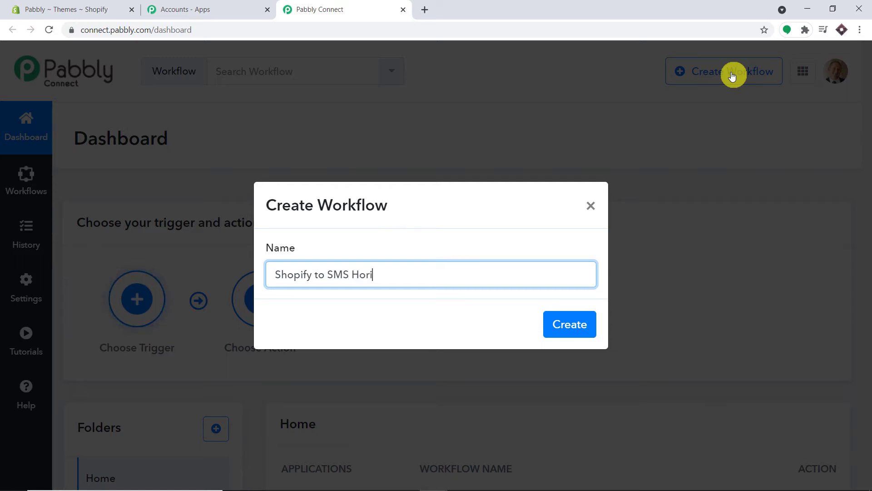
pyautogui.write('zon')
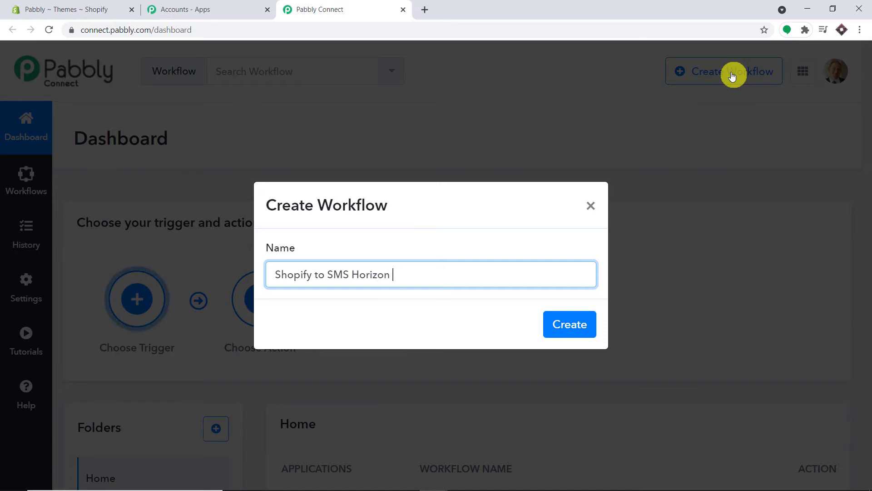
pyautogui.write('(')
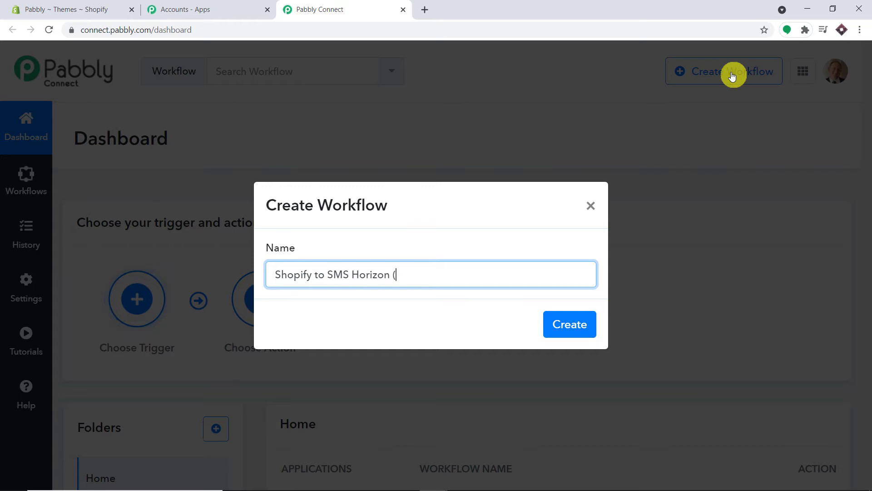
pyautogui.write('abandoned ca')
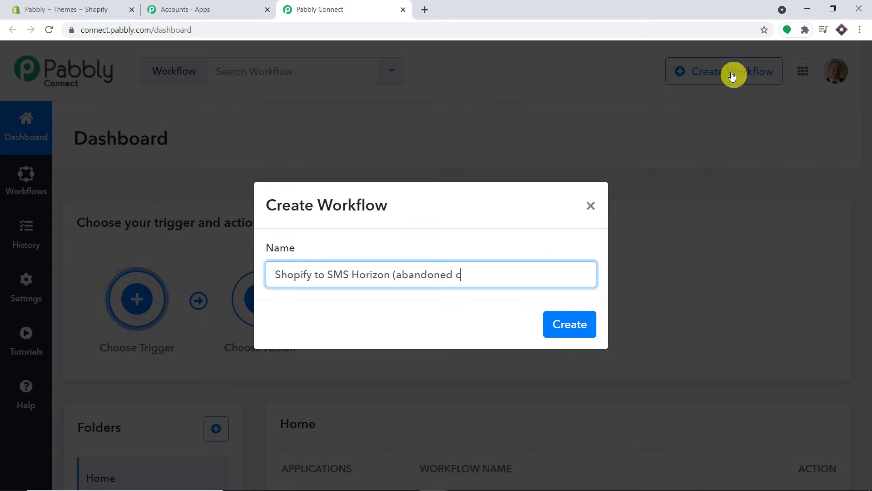
pyautogui.press('Return')
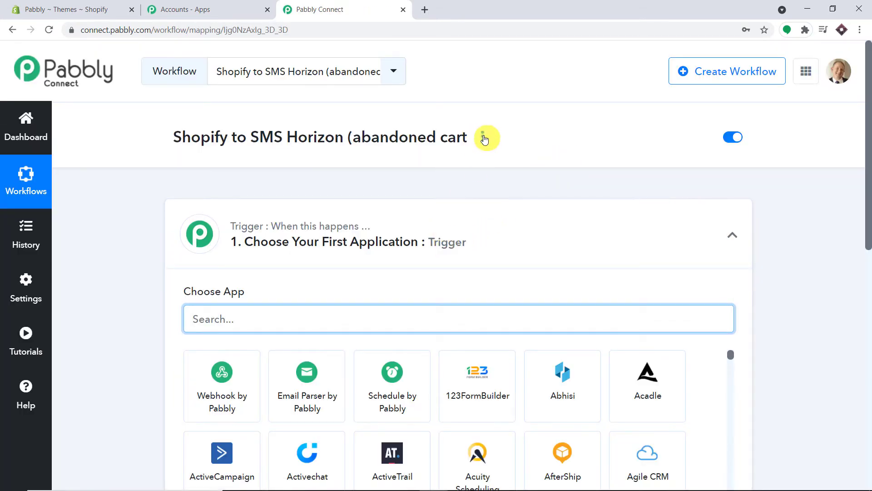
# Rename the workflow to "Shopify to SMS Horizon (abandoned cart)", adding the closing parenthesis.
pyautogui.click(483, 138)
pyautogui.click(449, 164)
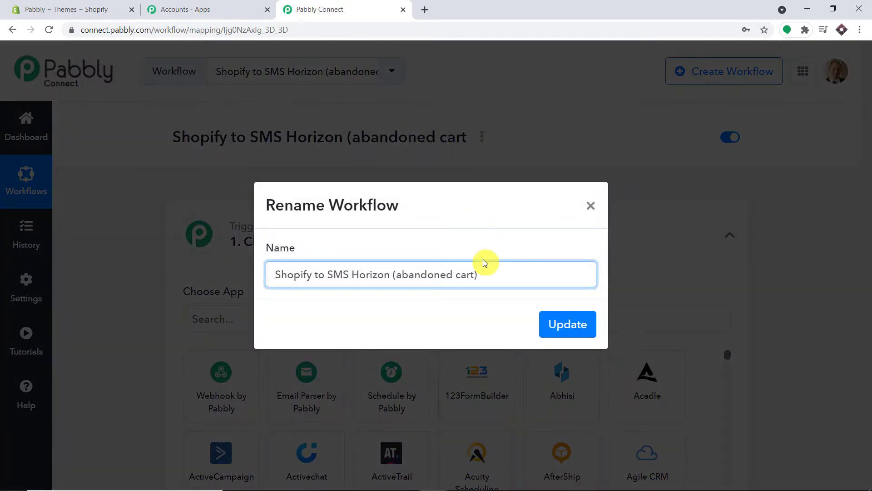
pyautogui.click(567, 324)
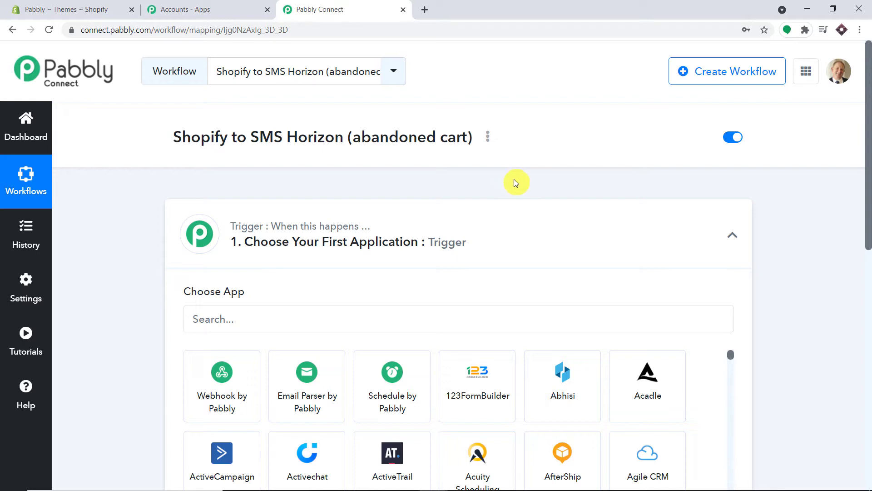
# Collapse the trigger step to view the action step beneath it, and expand the trigger step again.
pyautogui.scroll(-1, 517, 184)
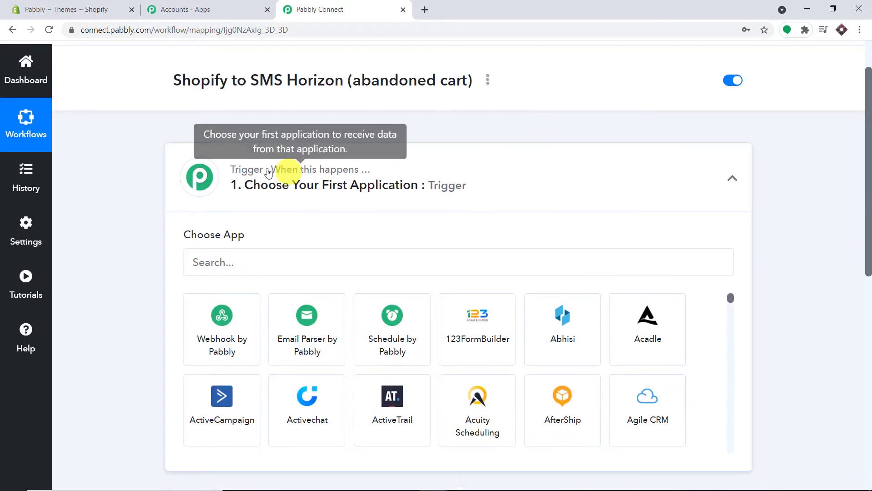
pyautogui.click(309, 173)
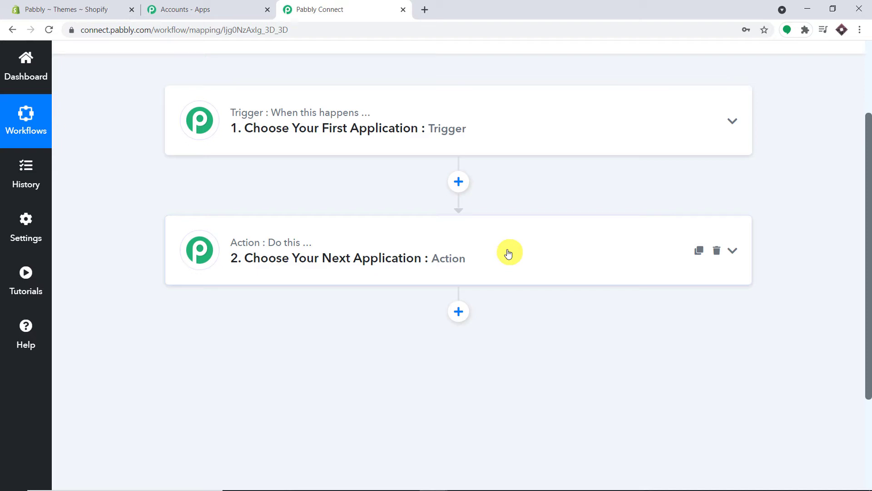
pyautogui.click(394, 121)
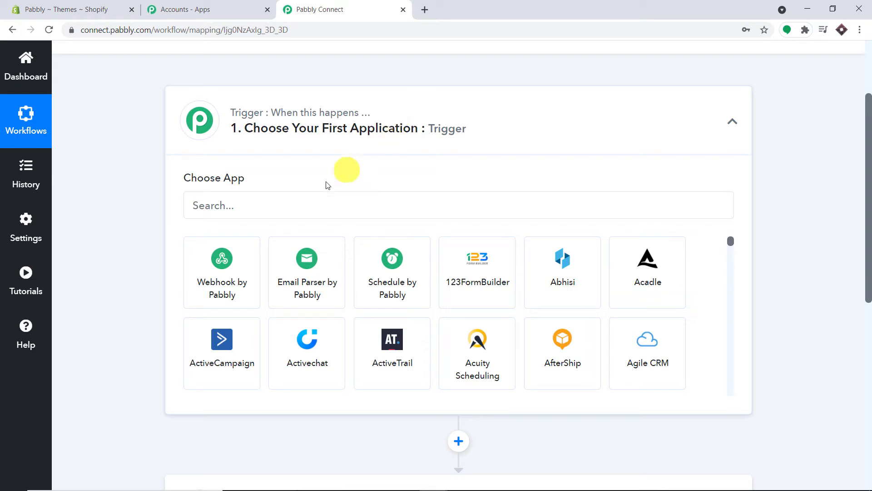
# Set the workflow's trigger to the Shopify app with the New Abandoned Cart Checkouts event.
pyautogui.click(300, 202)
pyautogui.write('shopi')
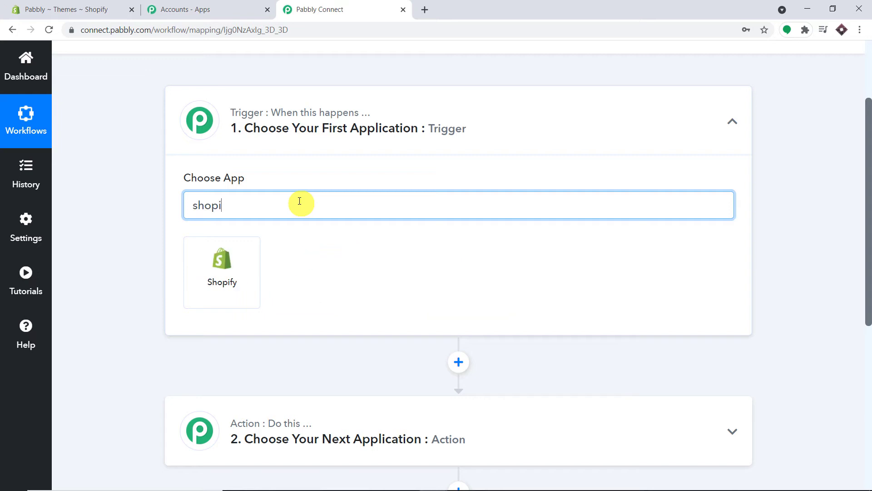
pyautogui.click(224, 260)
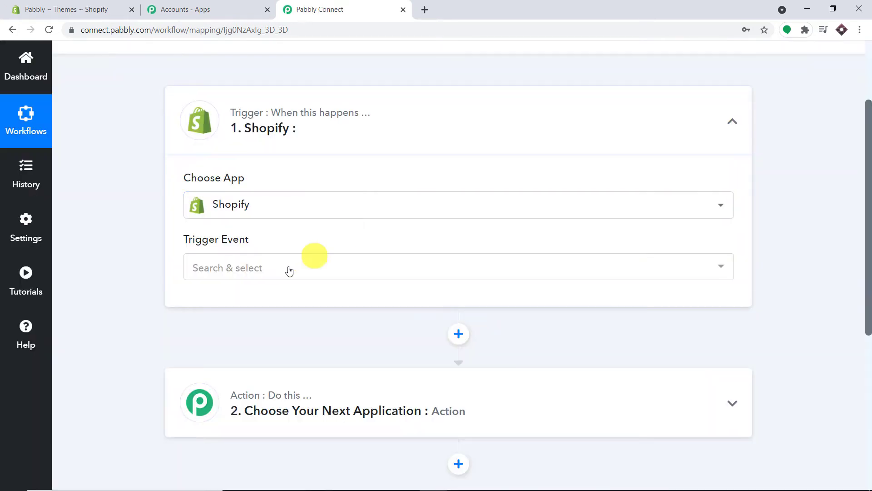
pyautogui.click(280, 271)
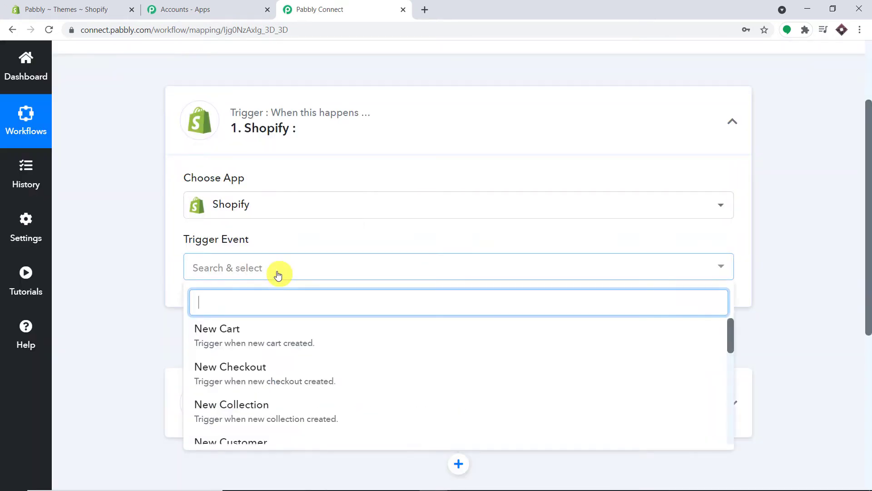
pyautogui.scroll(-5, 309, 351)
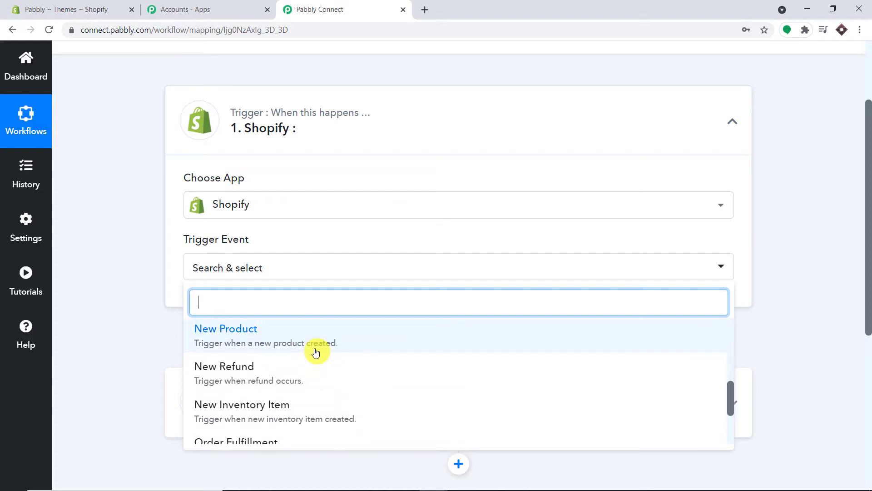
pyautogui.scroll(-5, 323, 363)
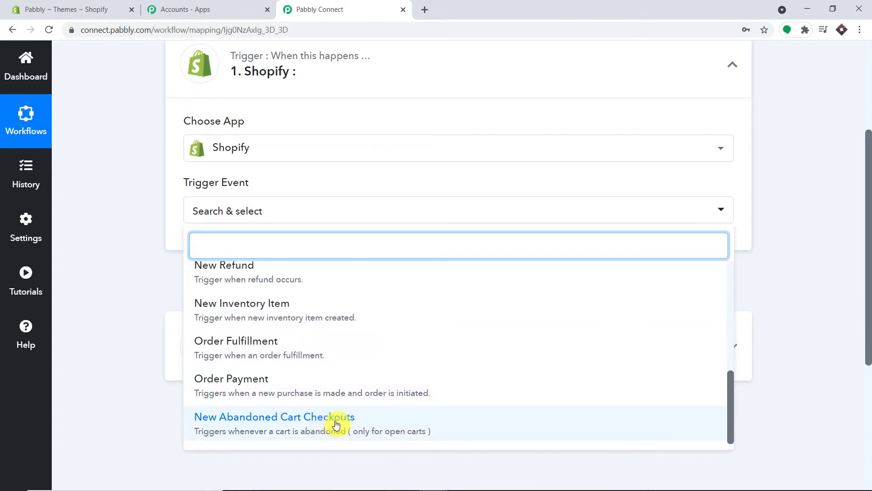
pyautogui.click(337, 424)
# Start the Shopify account connection and fill its subdomain with "pabbly", copied from the store's admin address in Shopify.
pyautogui.click(233, 249)
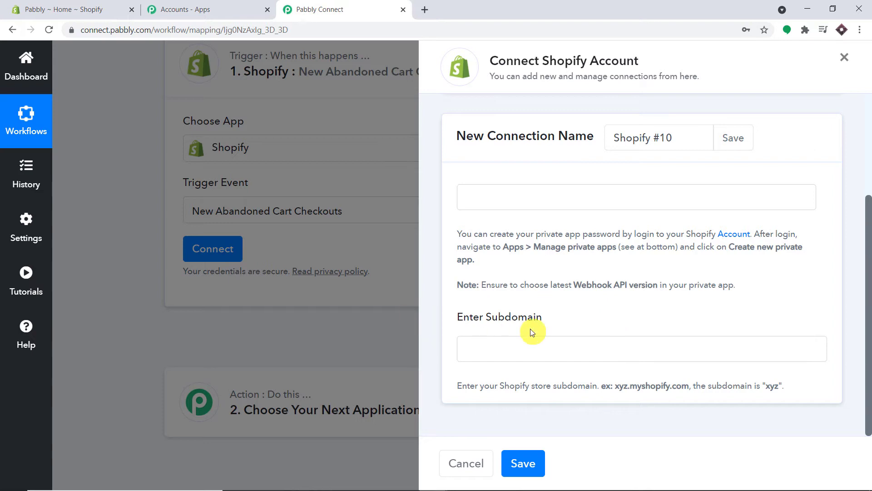
pyautogui.click(52, 9)
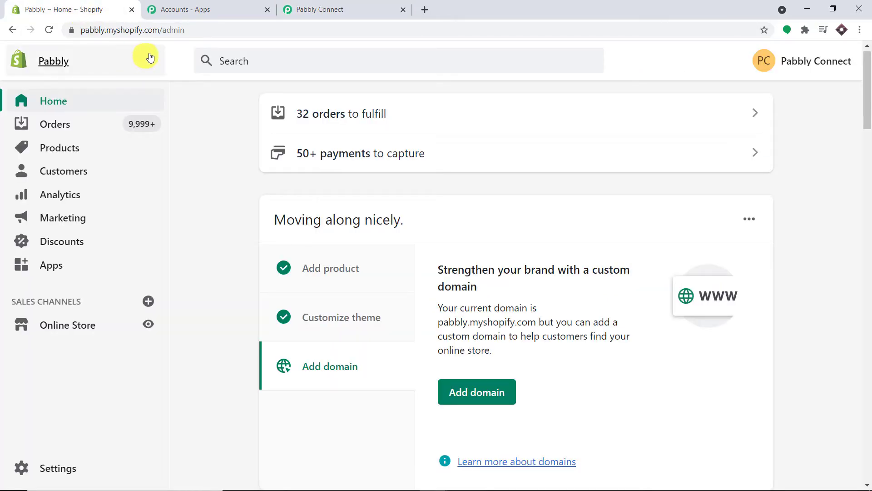
pyautogui.click(96, 30)
pyautogui.doubleClick(96, 29)
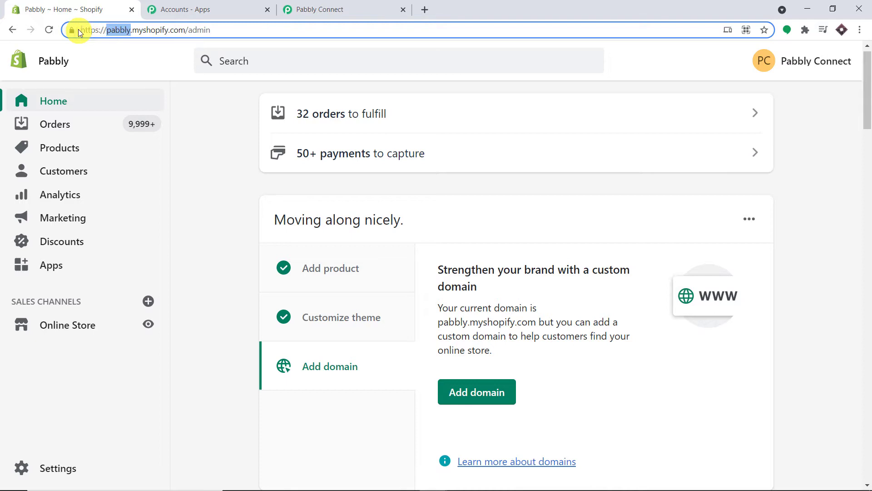
pyautogui.rightClick(121, 30)
pyautogui.click(154, 112)
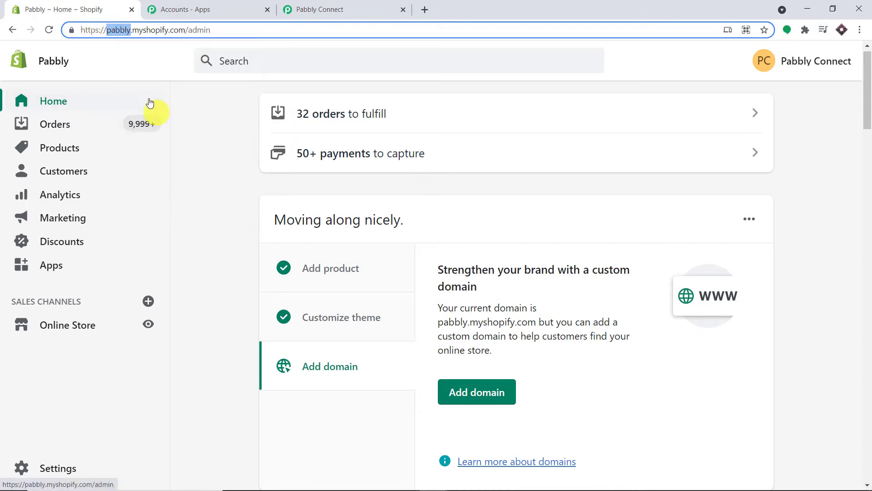
pyautogui.click(365, 9)
pyautogui.click(549, 342)
pyautogui.rightClick(545, 344)
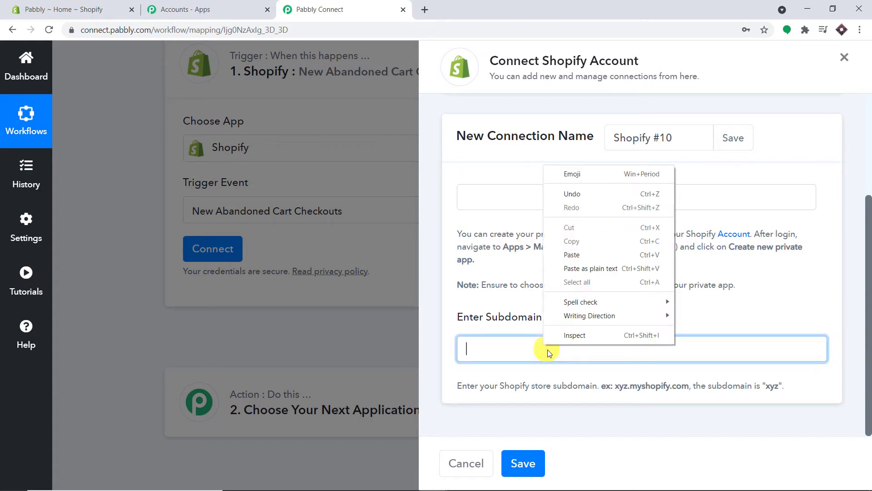
pyautogui.click(583, 256)
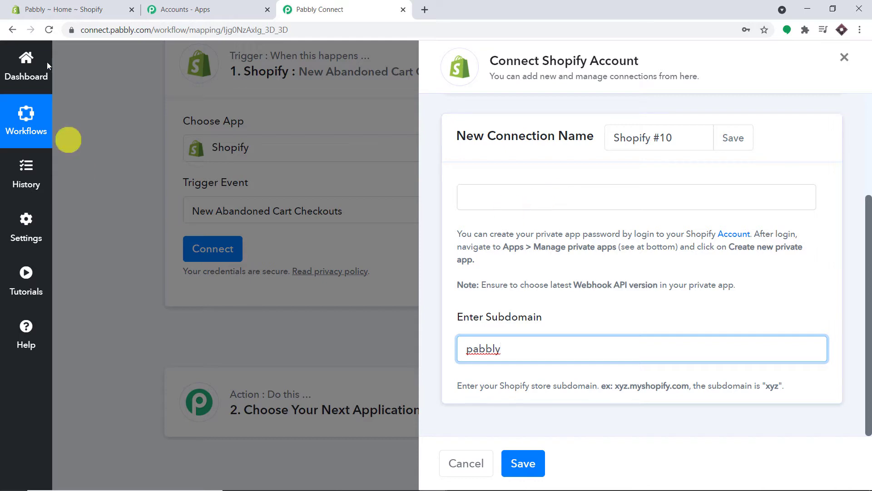
# Switch to the Shopify admin, go to the private apps management page and start a new private app.
pyautogui.click(85, 10)
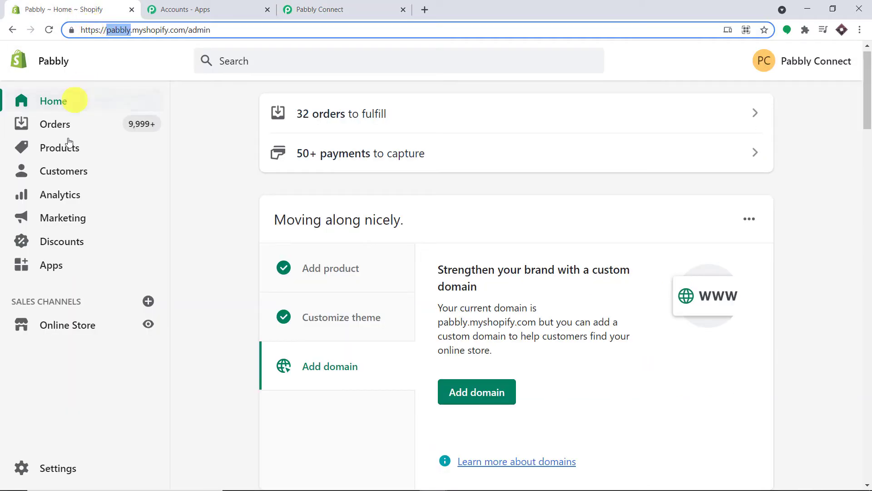
pyautogui.click(56, 269)
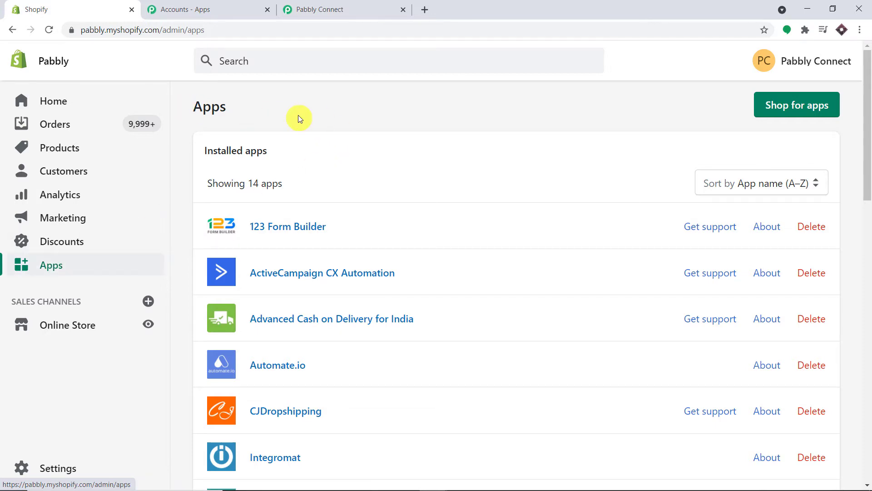
pyautogui.scroll(-20, 773, 253)
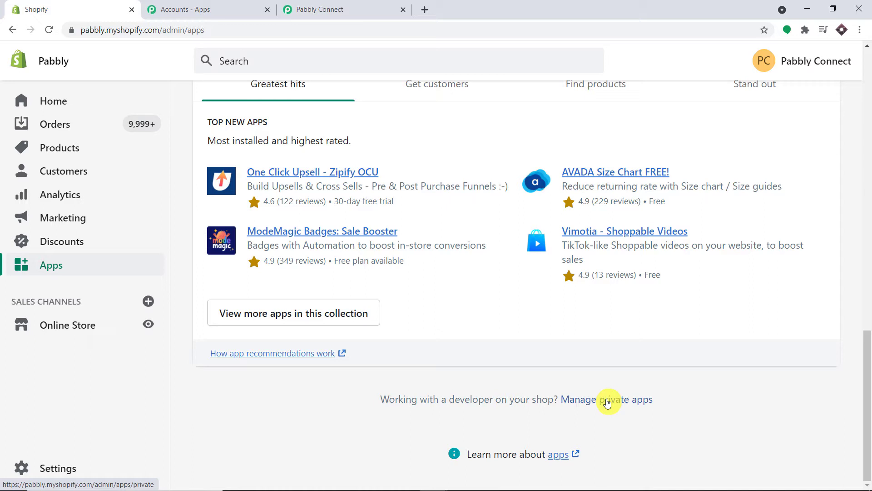
pyautogui.click(608, 403)
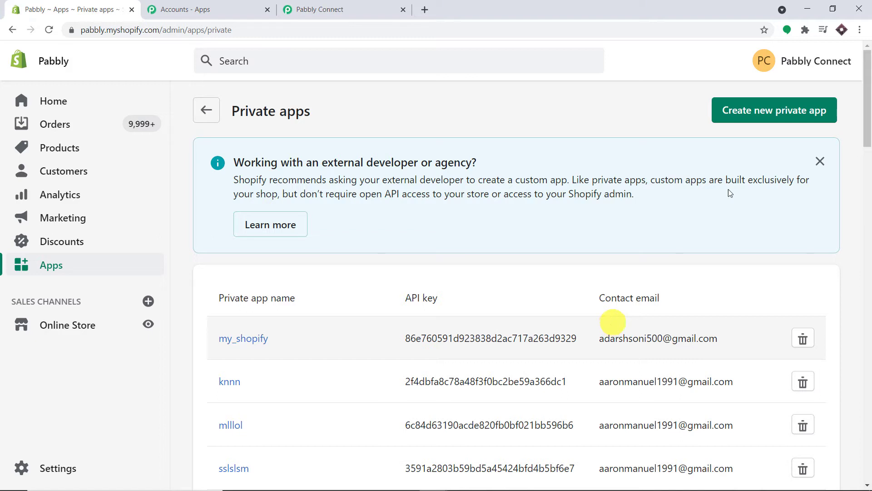
pyautogui.click(757, 115)
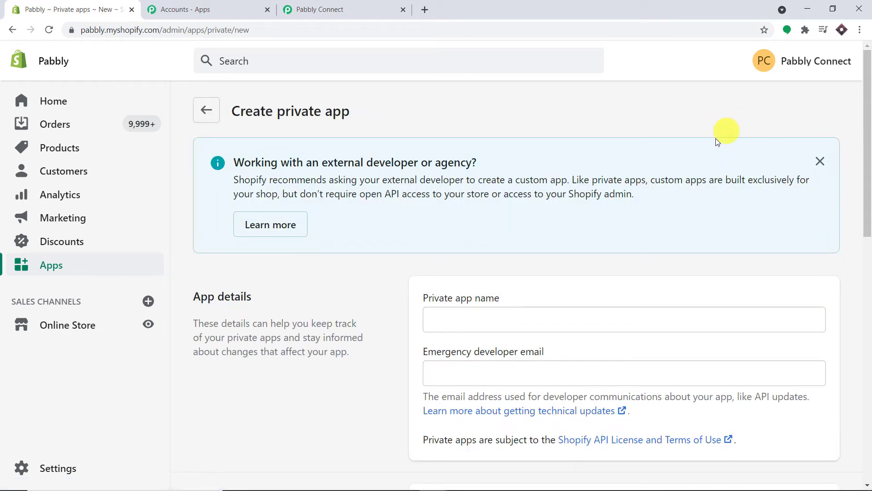
# Name the private app "SHOPIFY STORE CART" and fill in the emergency developer email.
pyautogui.click(451, 317)
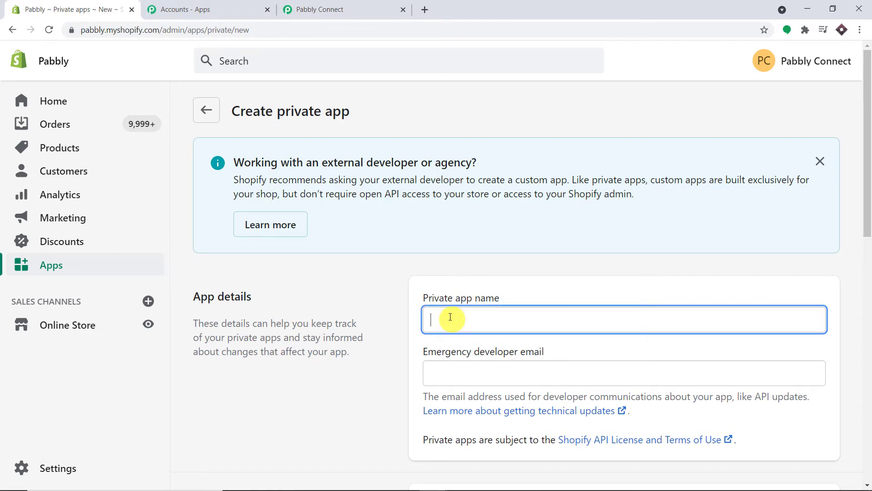
pyautogui.write('SHOPIFY STORE CART')
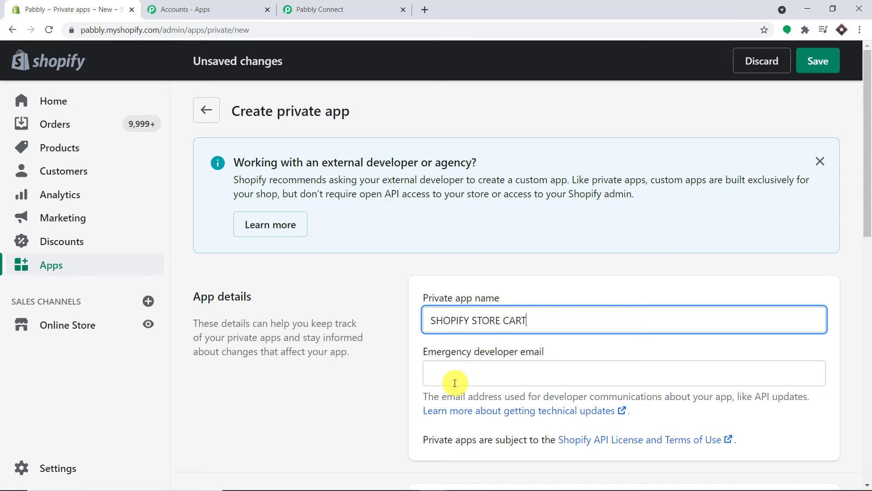
pyautogui.click(449, 379)
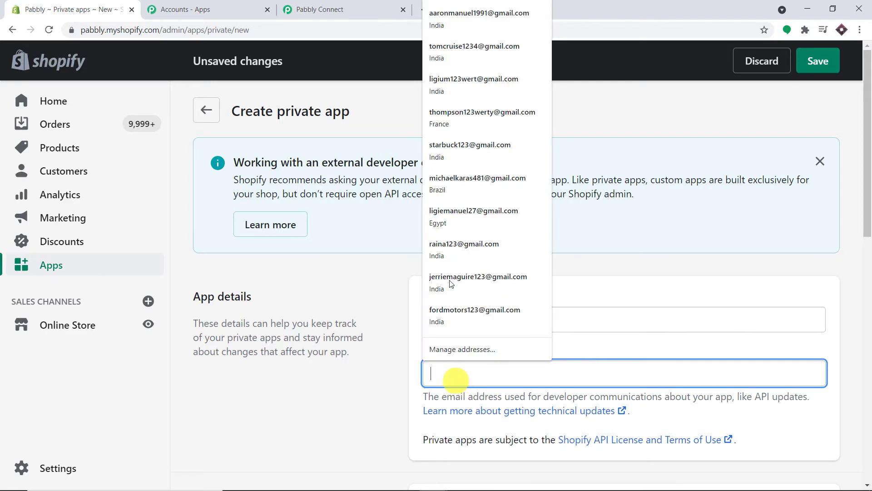
pyautogui.click(460, 26)
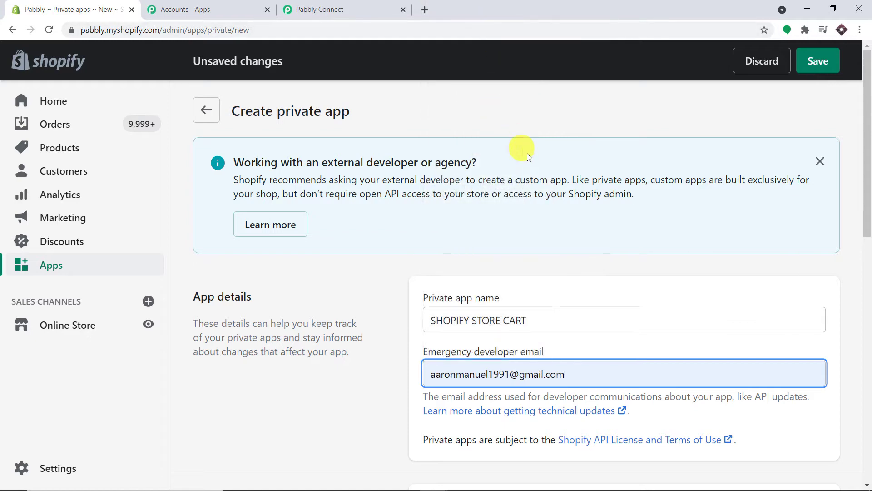
# Expand the inactive Admin API permissions and set the Customers permission to Read and write.
pyautogui.scroll(-1, 539, 165)
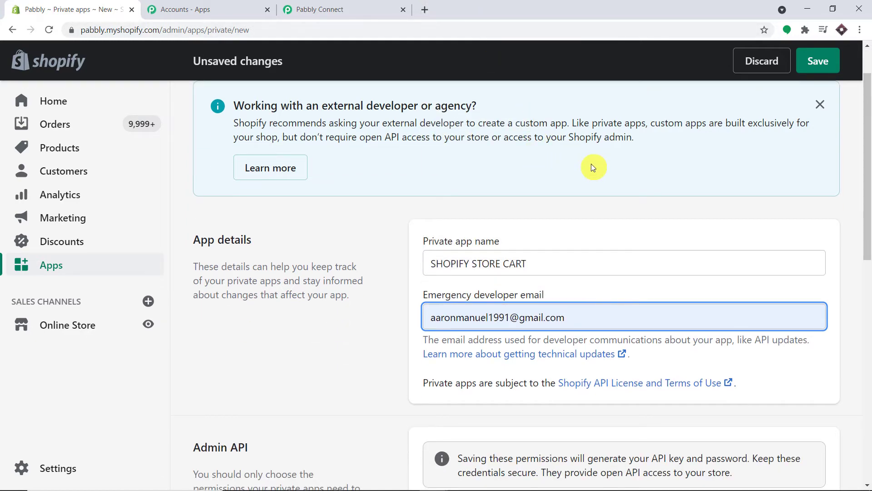
pyautogui.scroll(-6, 595, 170)
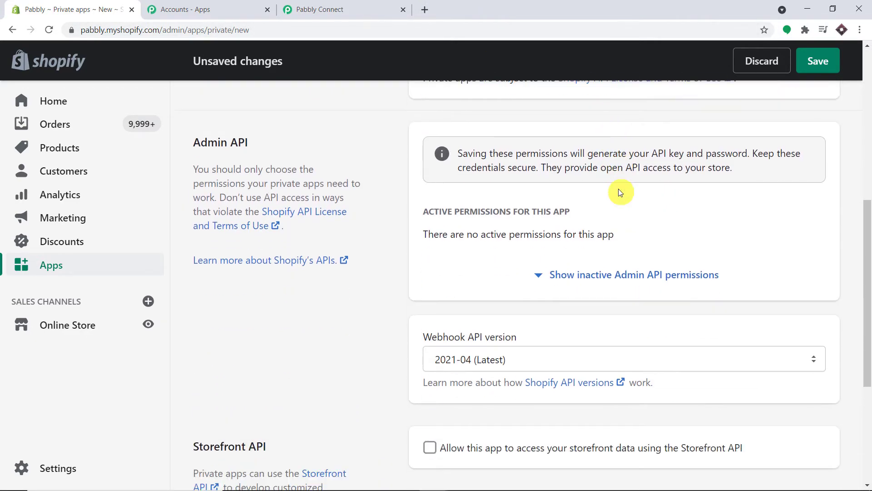
pyautogui.scroll(-2, 618, 190)
pyautogui.scroll(1, 620, 237)
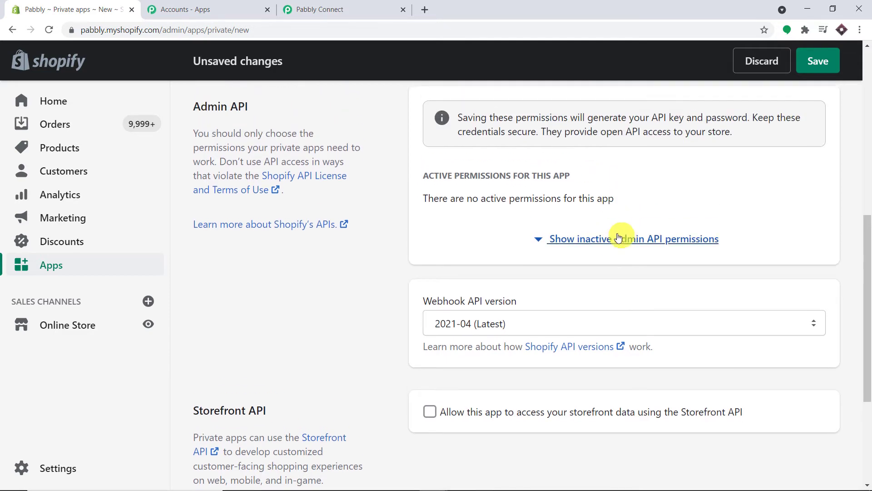
pyautogui.click(609, 241)
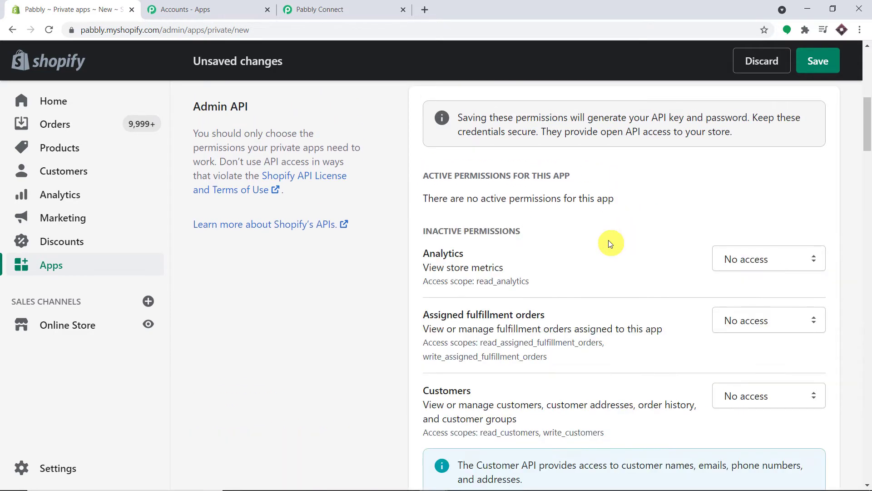
pyautogui.scroll(-2, 620, 237)
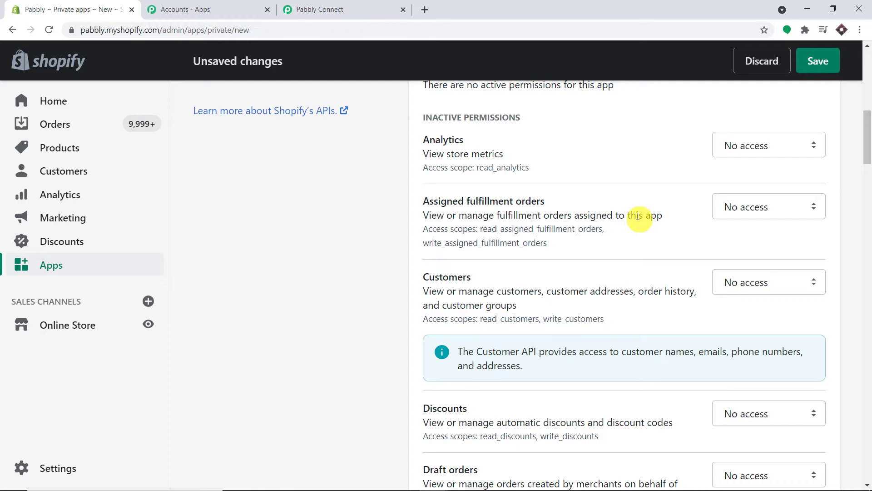
pyautogui.scroll(-1, 418, 273)
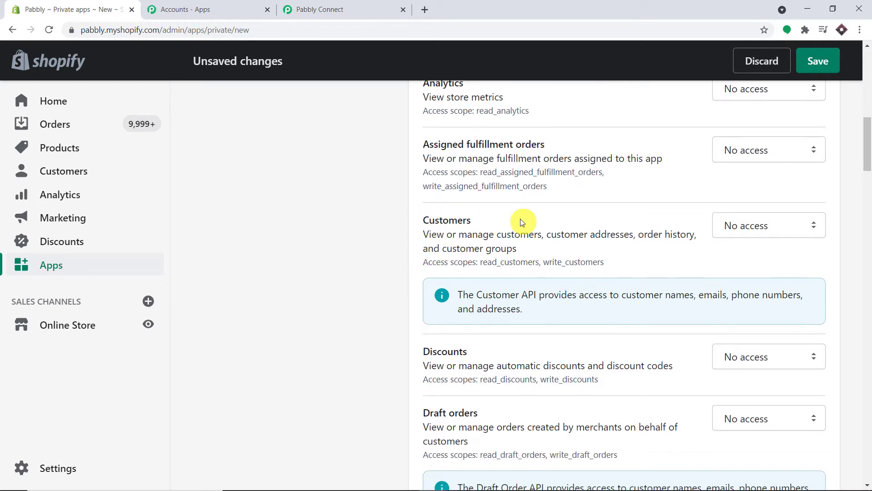
pyautogui.click(753, 225)
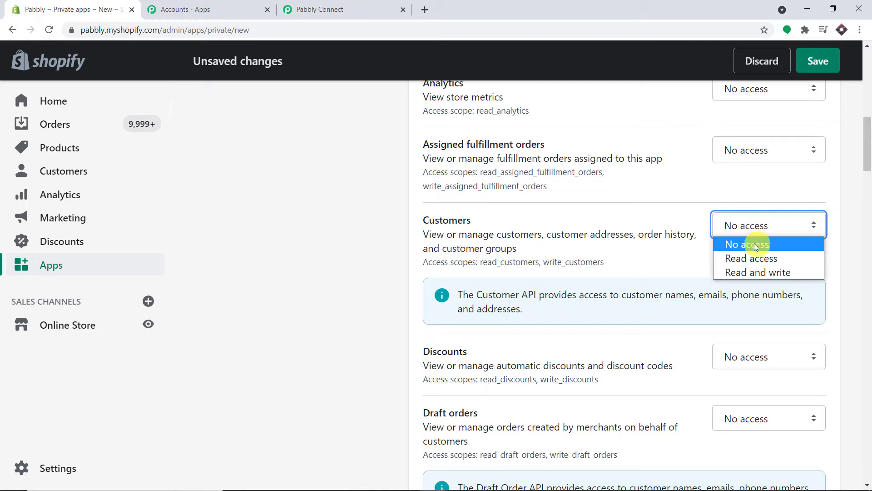
pyautogui.click(751, 269)
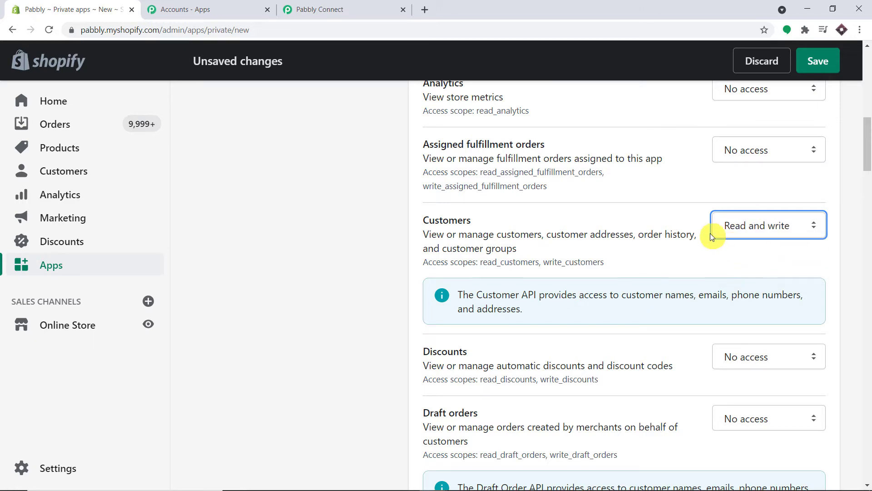
# Set the Orders permission of the private app to Read and write.
pyautogui.scroll(-10, 700, 228)
pyautogui.scroll(-15, 700, 222)
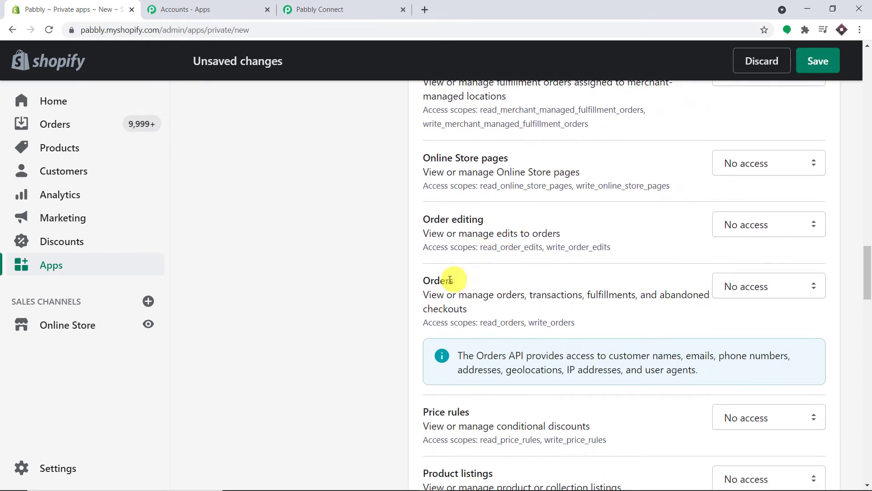
pyautogui.click(769, 287)
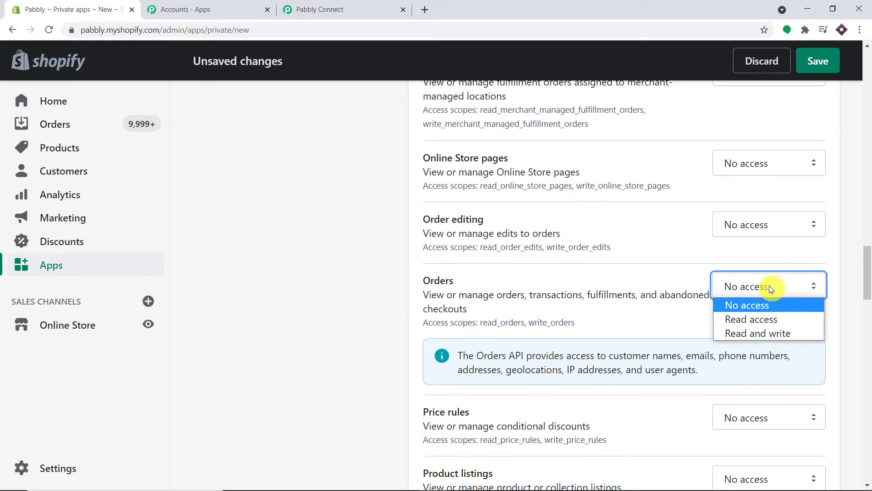
pyautogui.click(764, 333)
# Save the private app, confirm its creation, and bring its Admin API credentials into view.
pyautogui.scroll(-5, 783, 281)
pyautogui.scroll(-9, 784, 285)
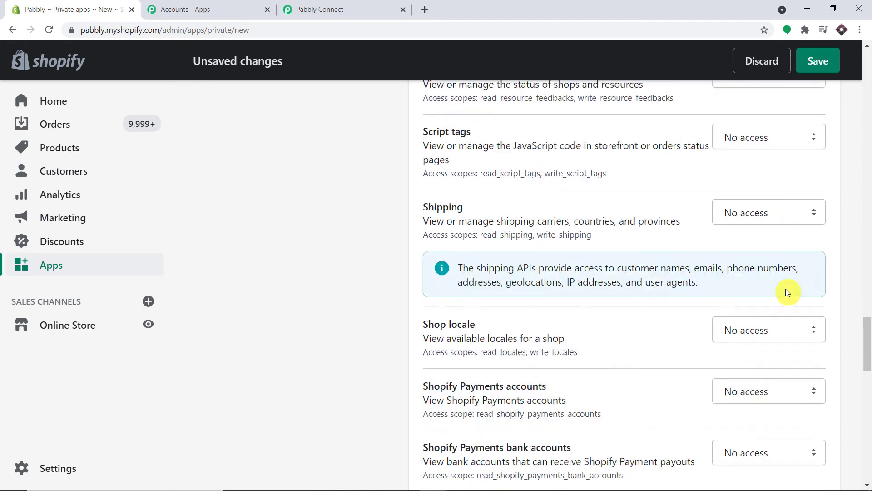
pyautogui.scroll(20, 786, 283)
pyautogui.scroll(15, 781, 218)
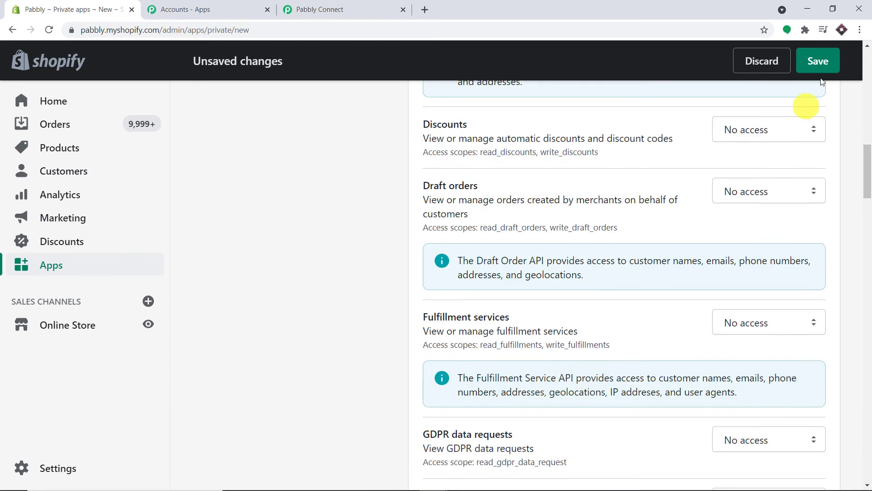
pyautogui.click(825, 62)
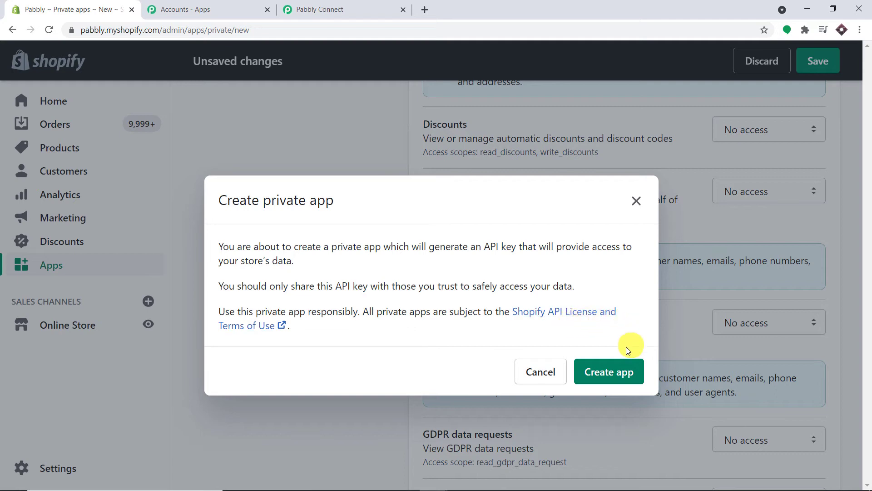
pyautogui.click(625, 369)
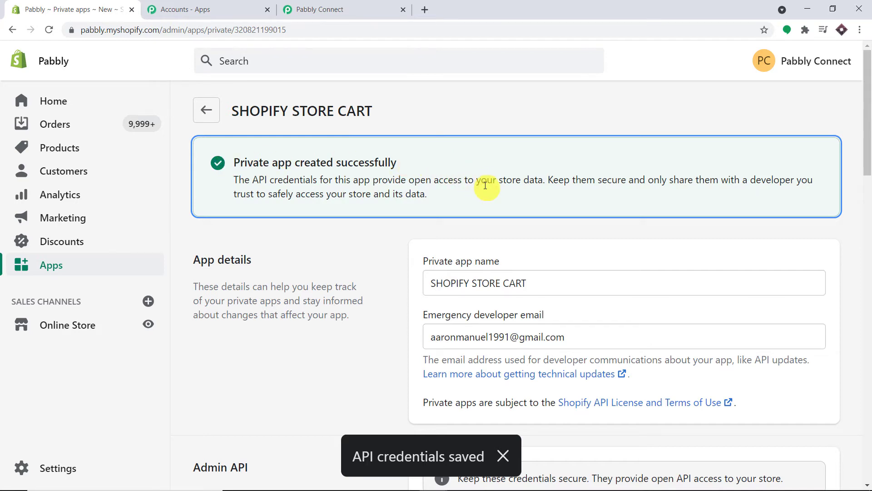
pyautogui.scroll(-8, 485, 186)
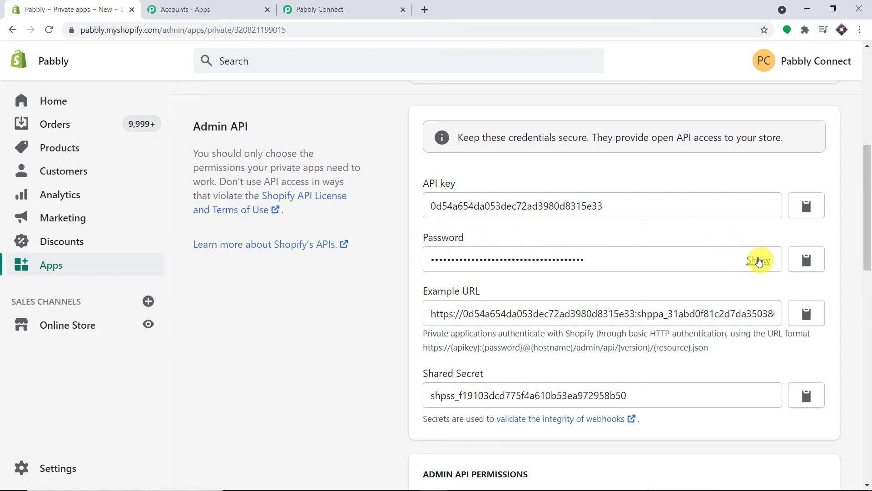
# Reveal and copy the private app's Admin API password, paste it into the new Shopify connection in Pabbly Connect, and save the connection.
pyautogui.click(759, 261)
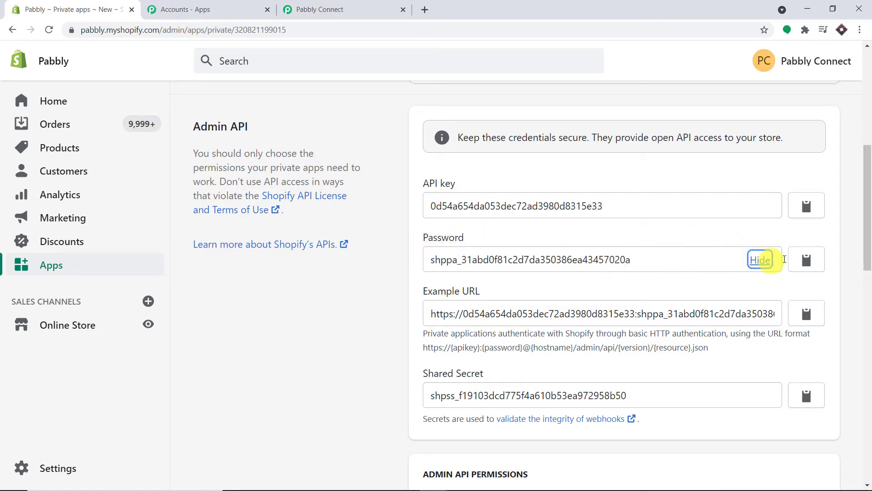
pyautogui.click(801, 262)
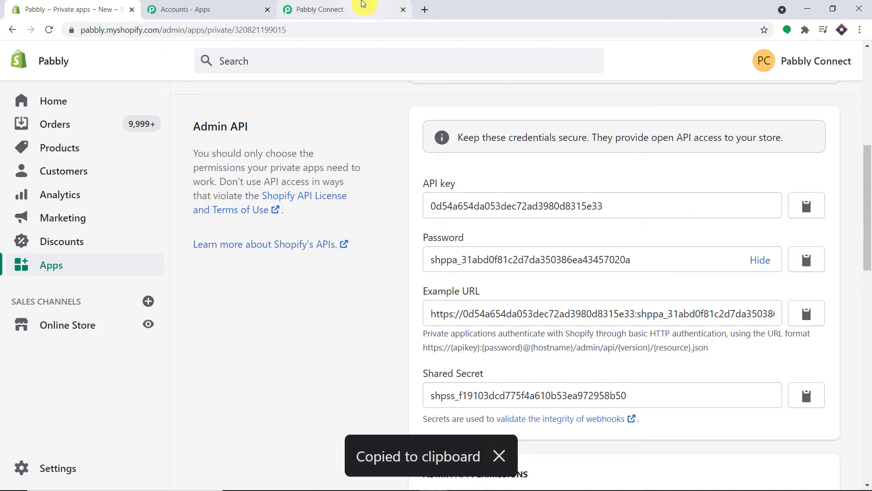
pyautogui.click(390, 3)
pyautogui.rightClick(479, 194)
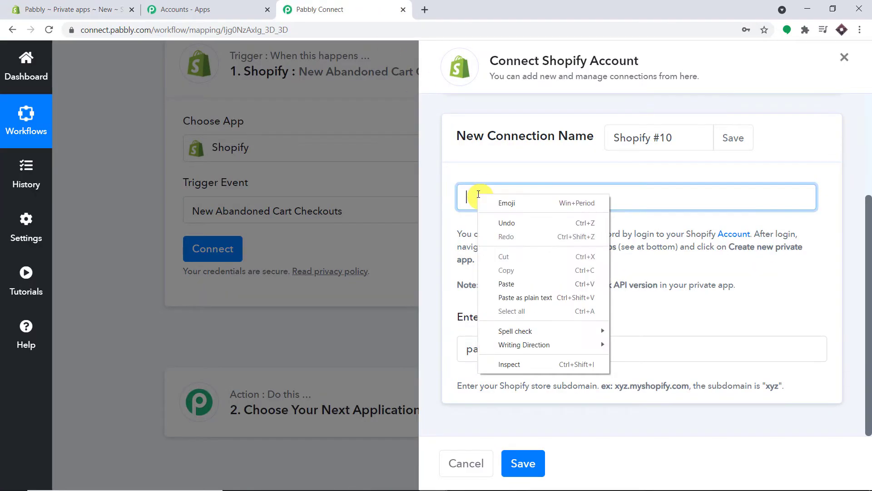
pyautogui.click(523, 282)
pyautogui.click(523, 463)
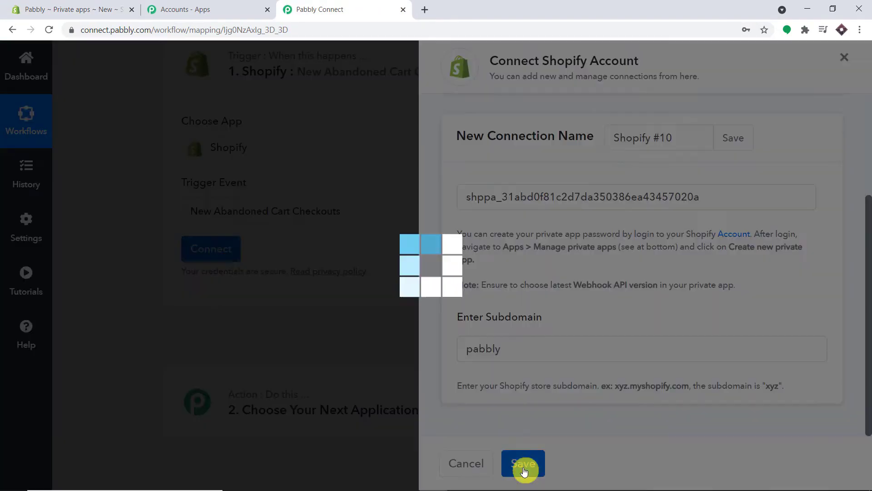
pyautogui.scroll(-2, 563, 220)
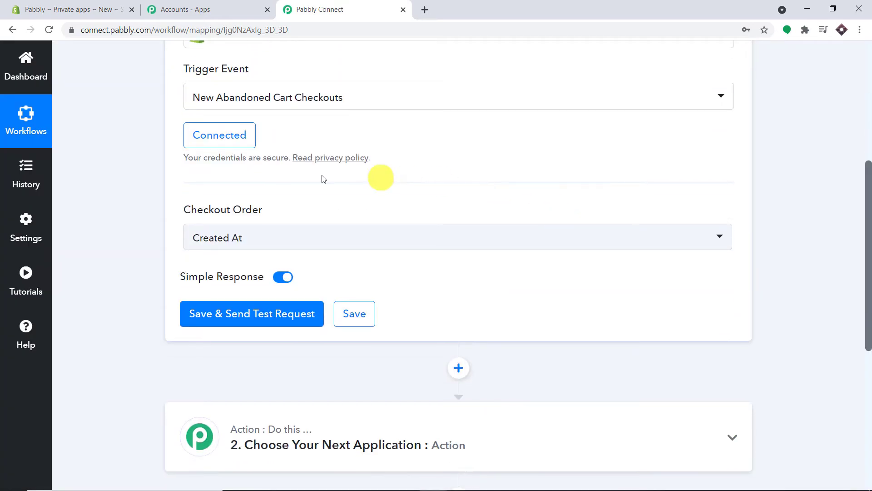
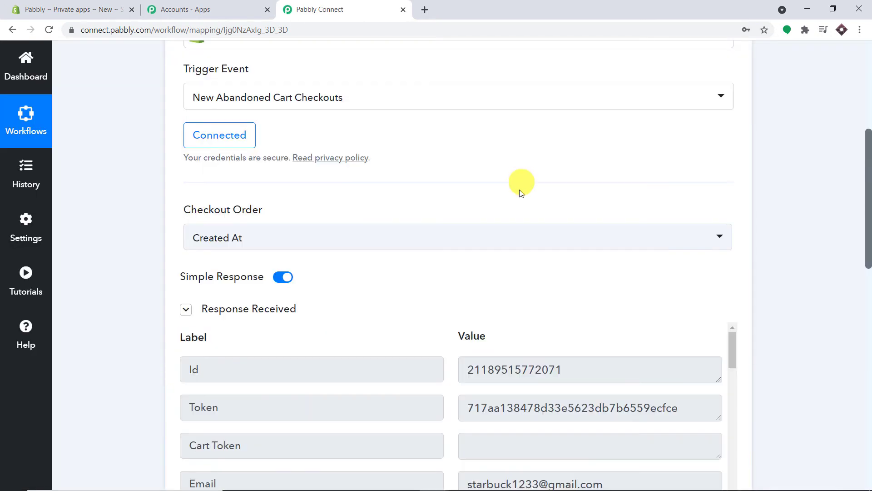
# Examine the received abandoned checkout response for the customer email, product title, price and abandoned checkout URL.
pyautogui.scroll(-3, 625, 359)
pyautogui.moveTo(867, 238); pyautogui.dragTo(863, 311)
pyautogui.moveTo(620, 134); pyautogui.dragTo(470, 127)
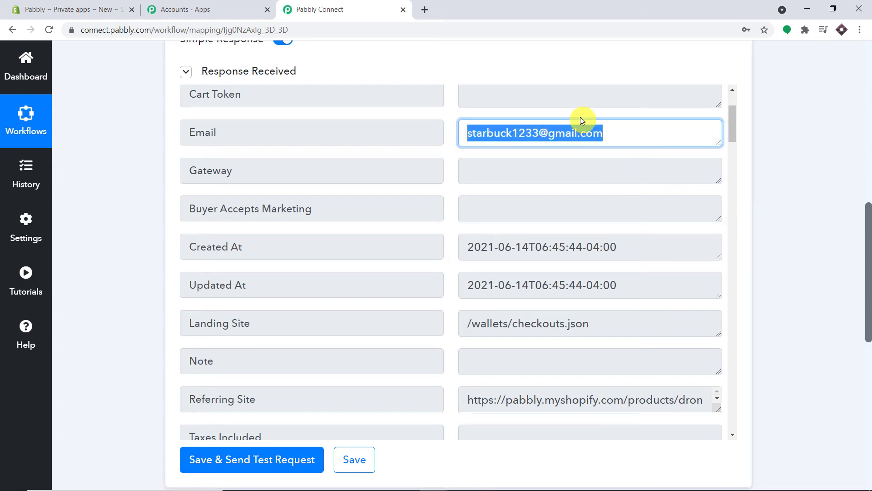
pyautogui.scroll(-2, 617, 189)
pyautogui.scroll(-20, 618, 191)
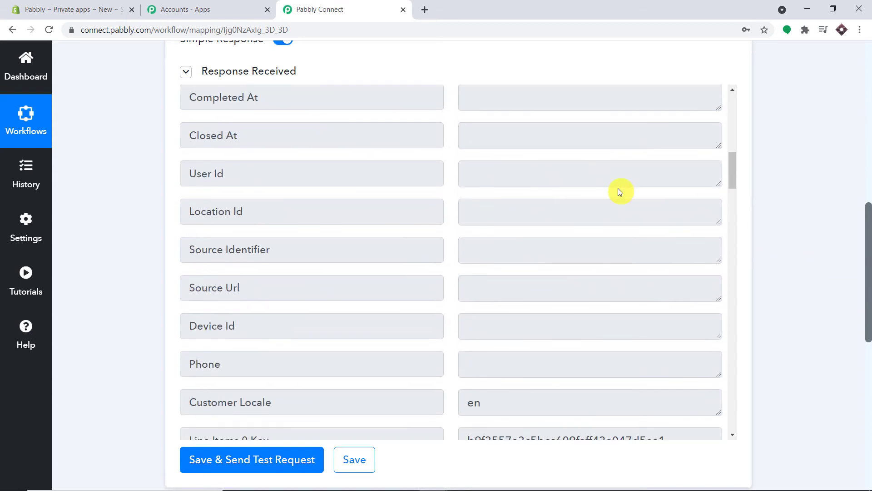
pyautogui.scroll(-6, 618, 188)
pyautogui.scroll(4, 604, 182)
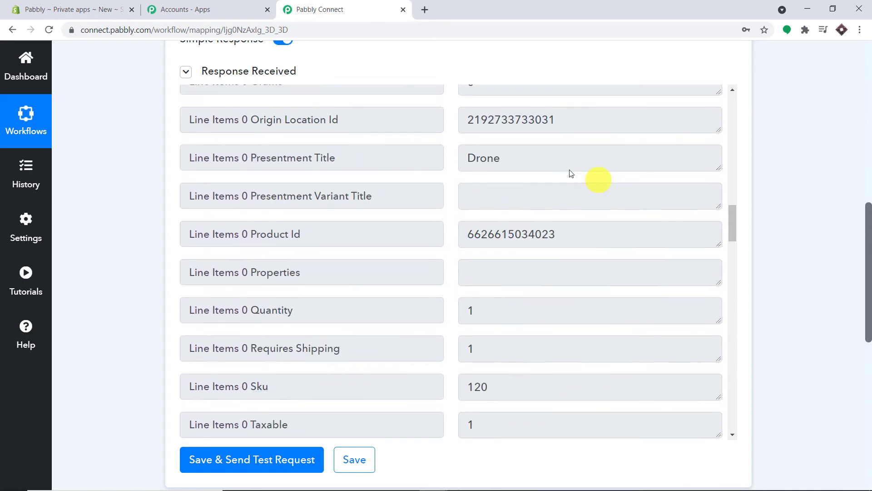
pyautogui.click(526, 159)
pyautogui.moveTo(525, 159); pyautogui.dragTo(456, 161)
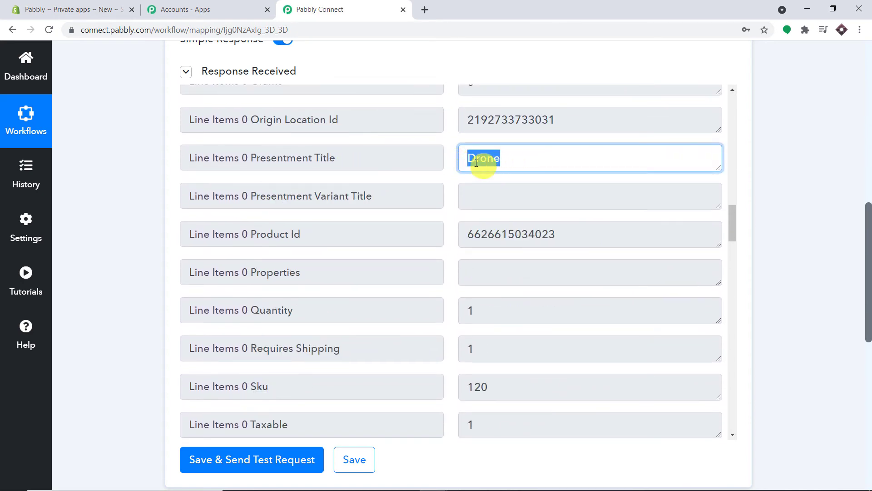
pyautogui.scroll(-10, 508, 185)
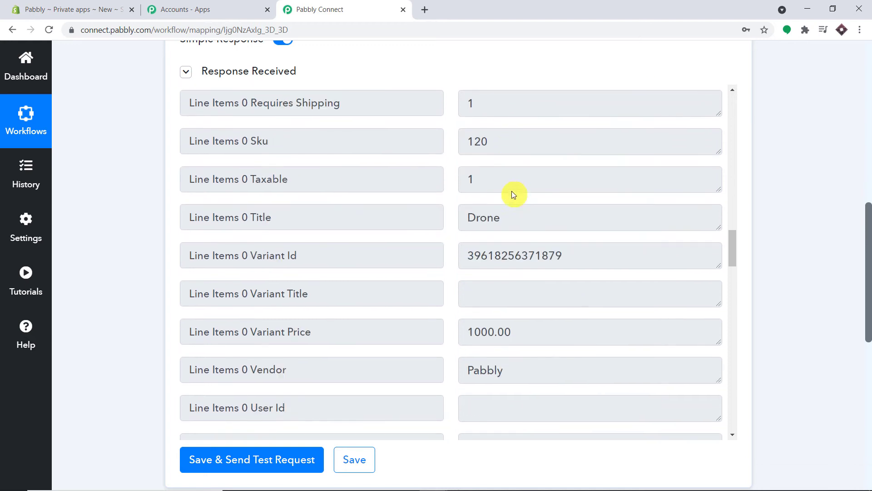
pyautogui.scroll(-1, 515, 181)
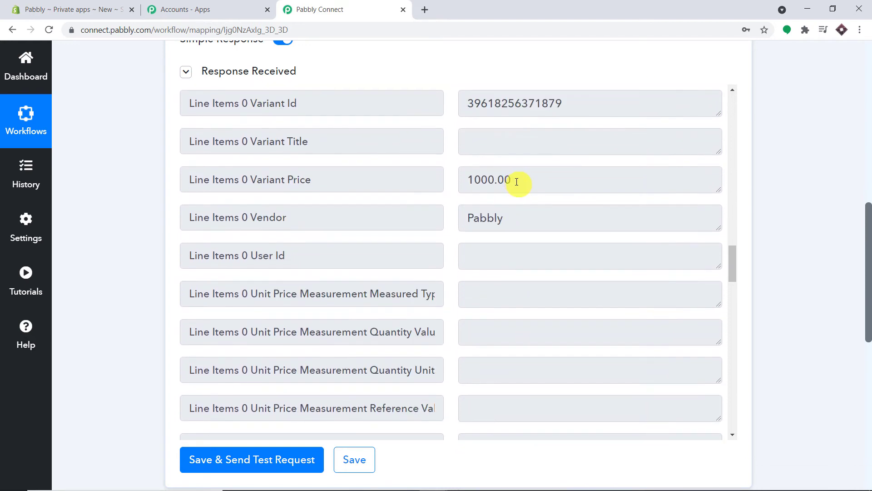
pyautogui.scroll(-2, 513, 182)
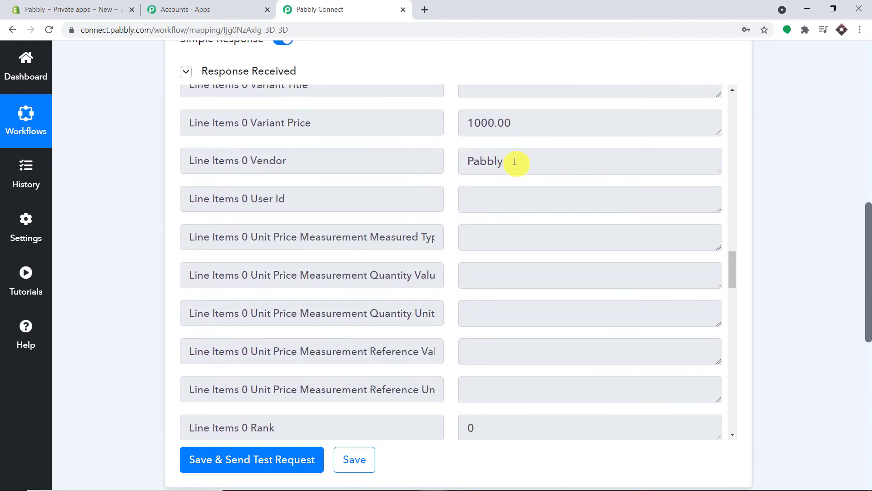
pyautogui.scroll(-9, 515, 161)
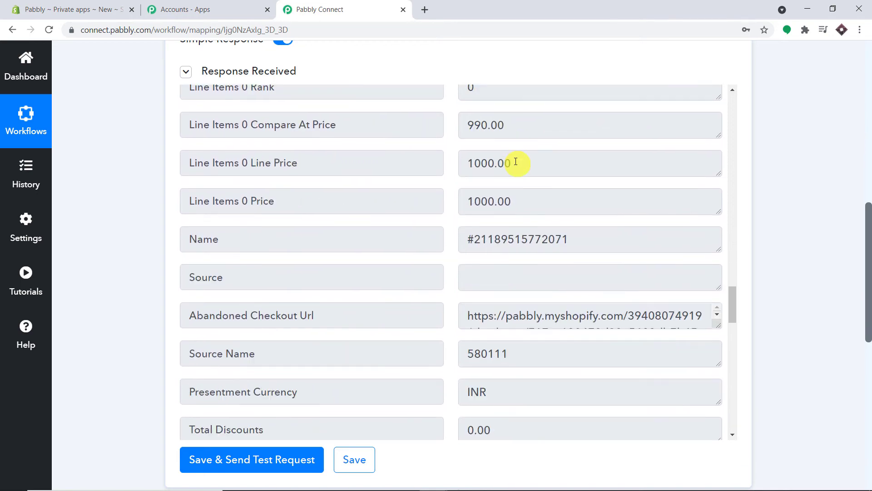
pyautogui.scroll(-14, 515, 154)
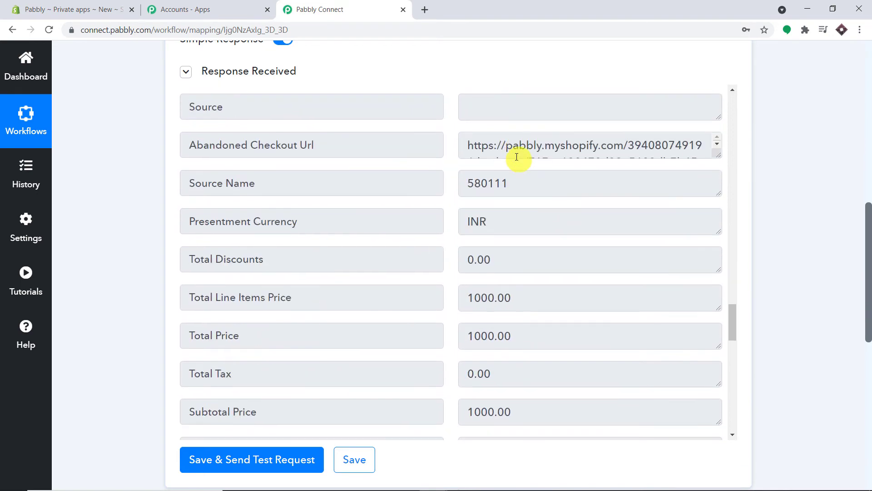
# Check the customer's first name, last name and the phone number held in Customer Note in the received response.
pyautogui.scroll(-3, 528, 179)
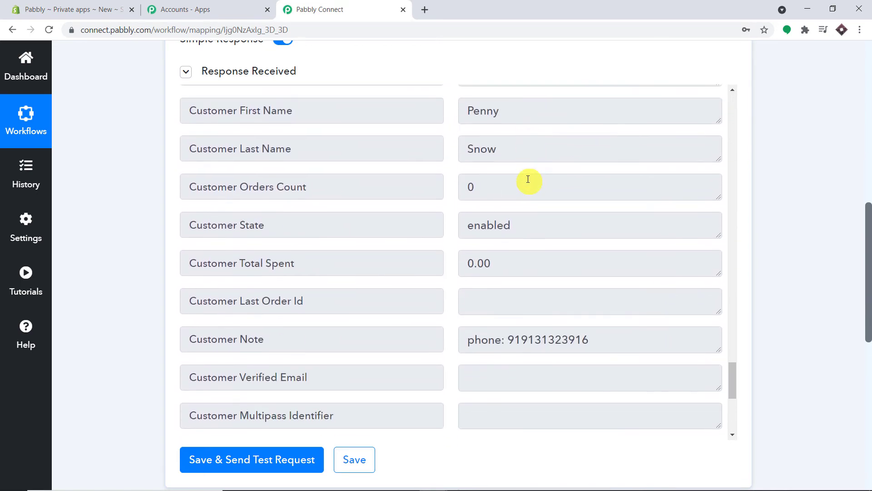
pyautogui.scroll(3, 528, 179)
pyautogui.moveTo(526, 168); pyautogui.dragTo(454, 174)
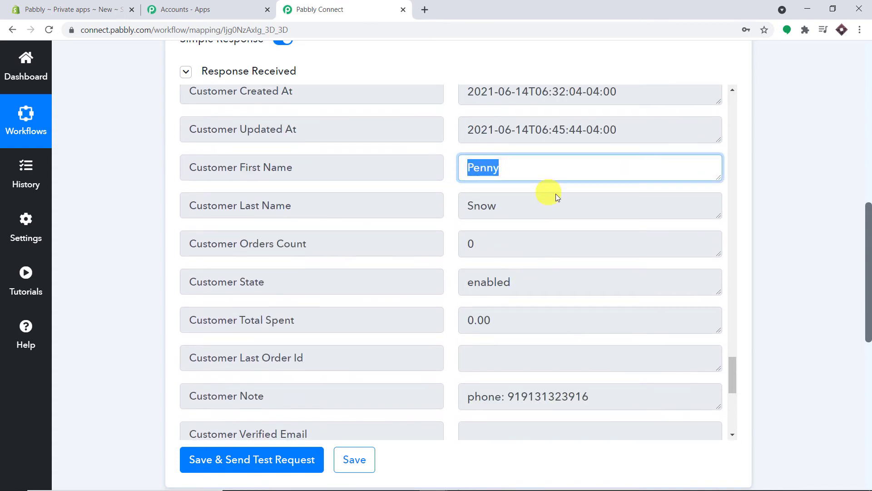
pyautogui.click(510, 206)
pyautogui.doubleClick(511, 207)
pyautogui.scroll(-3, 546, 241)
pyautogui.moveTo(608, 280); pyautogui.dragTo(511, 277)
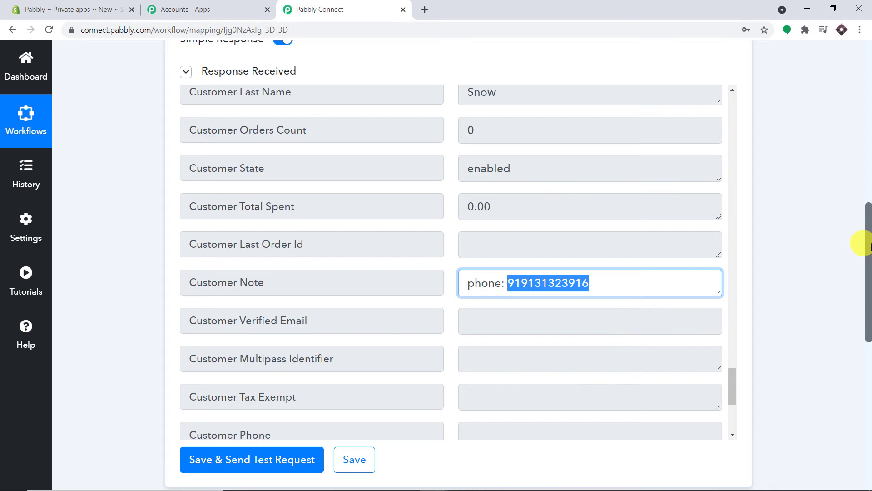
# Expand the second workflow step, search the apps for "SMS" and choose SmsHorizon as the action app.
pyautogui.moveTo(866, 246); pyautogui.dragTo(867, 345)
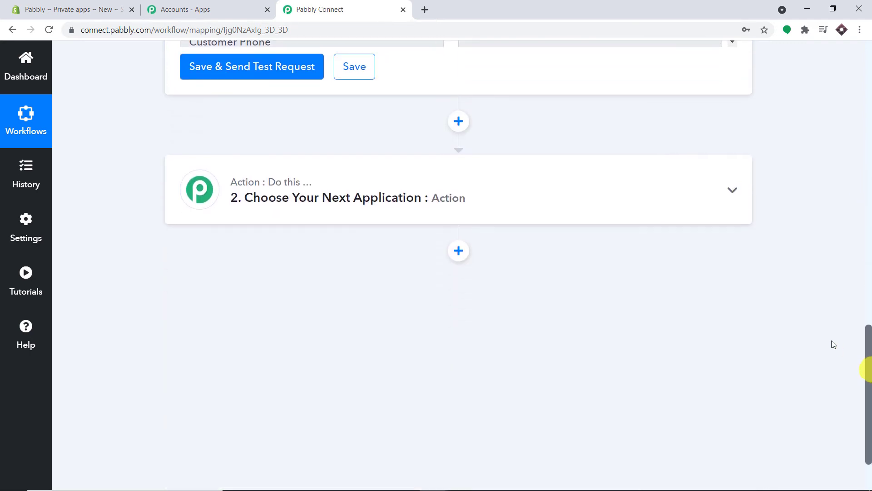
pyautogui.click(290, 192)
pyautogui.click(225, 274)
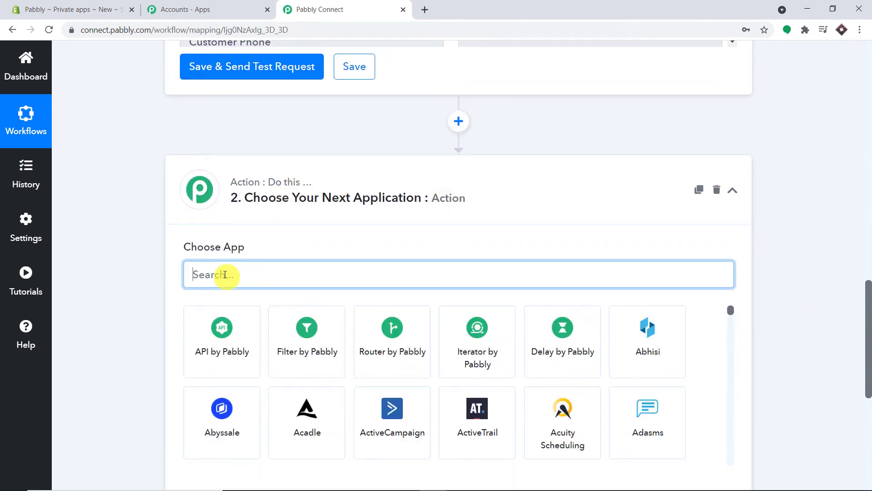
pyautogui.write('SMS')
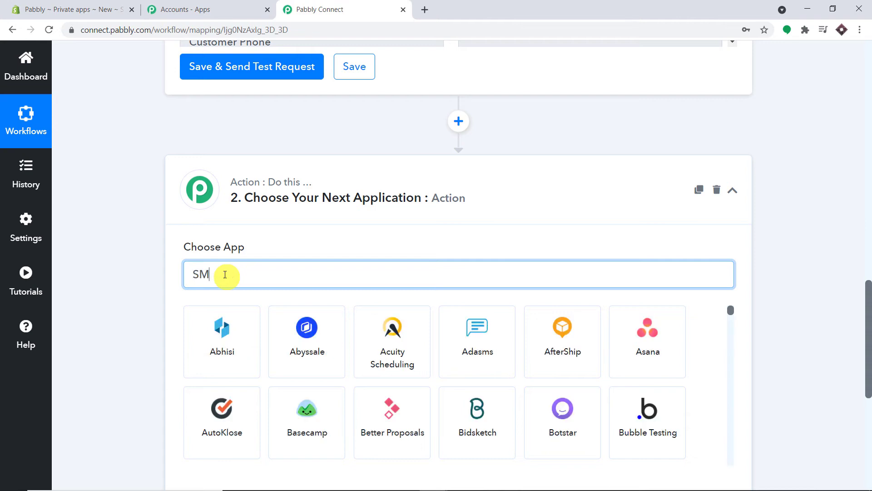
pyautogui.click(223, 409)
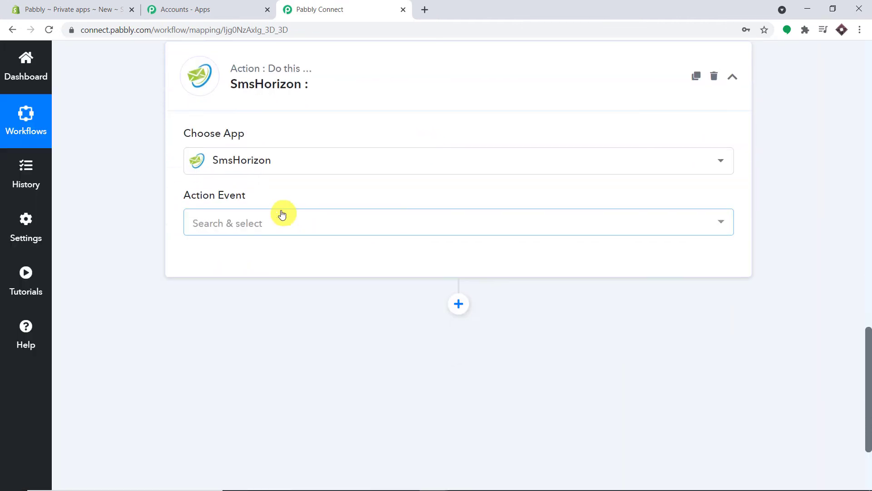
# Set the SmsHorizon action event to Send SMS and bring up the form for a new SmsHorizon connection.
pyautogui.click(282, 222)
pyautogui.click(273, 296)
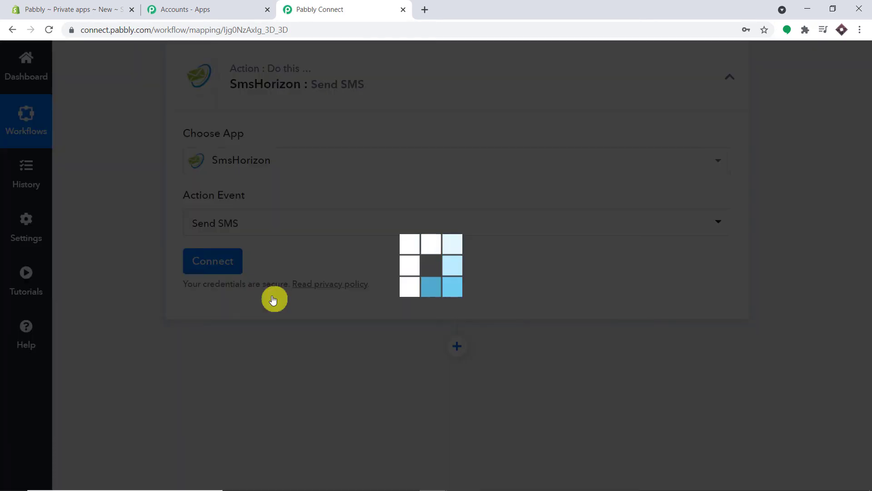
pyautogui.click(206, 265)
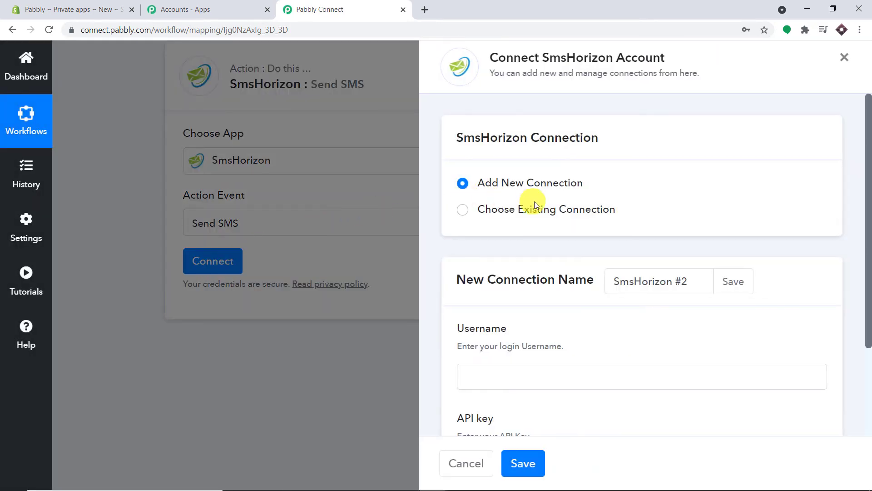
pyautogui.scroll(-3, 534, 214)
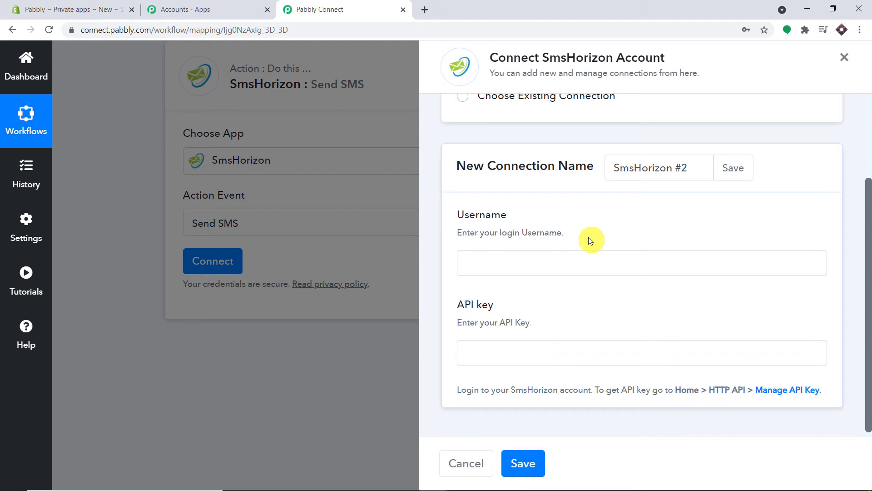
# Open the SmsHorizon account site in a new browser tab.
pyautogui.click(424, 10)
pyautogui.write('SMS')
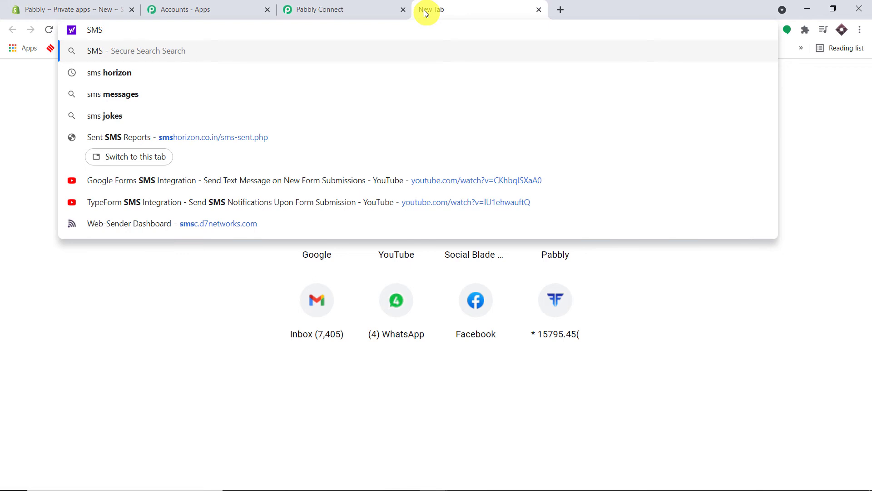
pyautogui.click(119, 138)
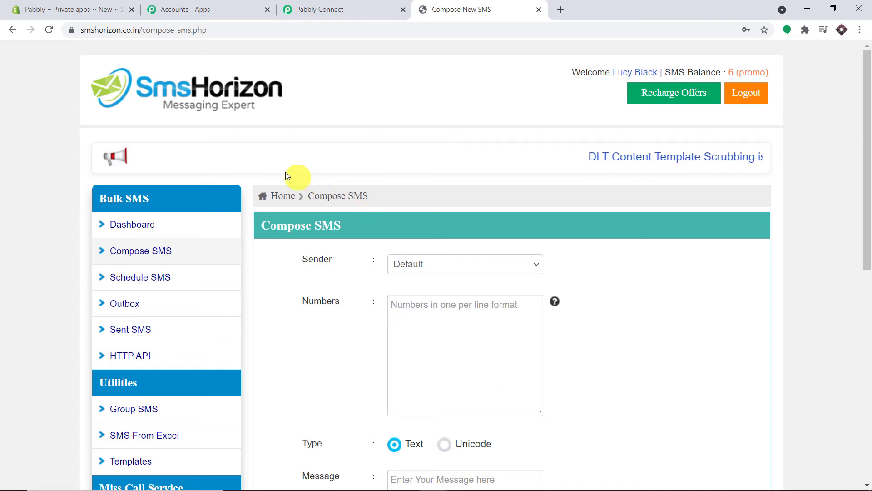
# Return to Pabbly Connect and enter the login username in the new SmsHorizon connection.
pyautogui.click(364, 4)
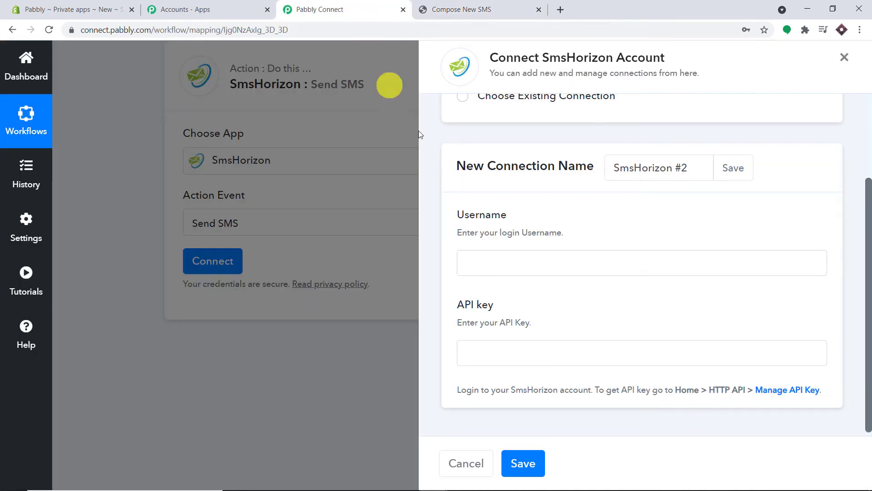
pyautogui.click(494, 260)
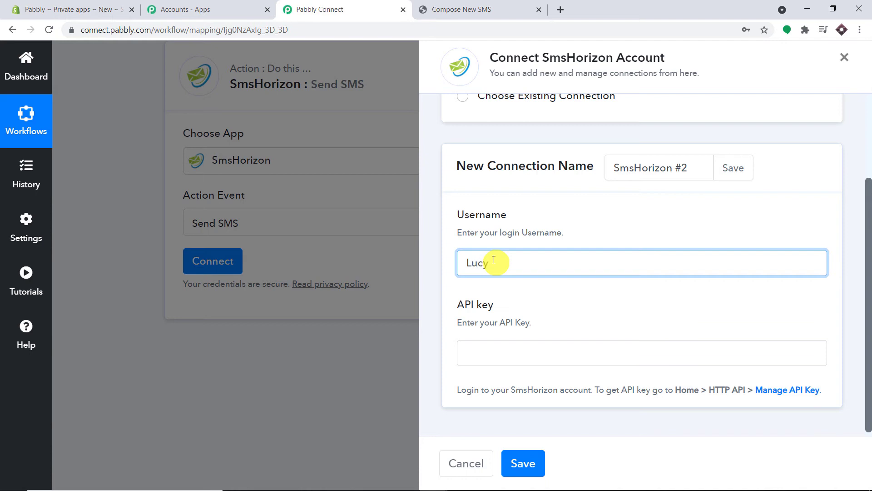
pyautogui.click(468, 352)
# Switch back to SmsHorizon and open the Manage API Key page from its HTTP API section.
pyautogui.click(497, 5)
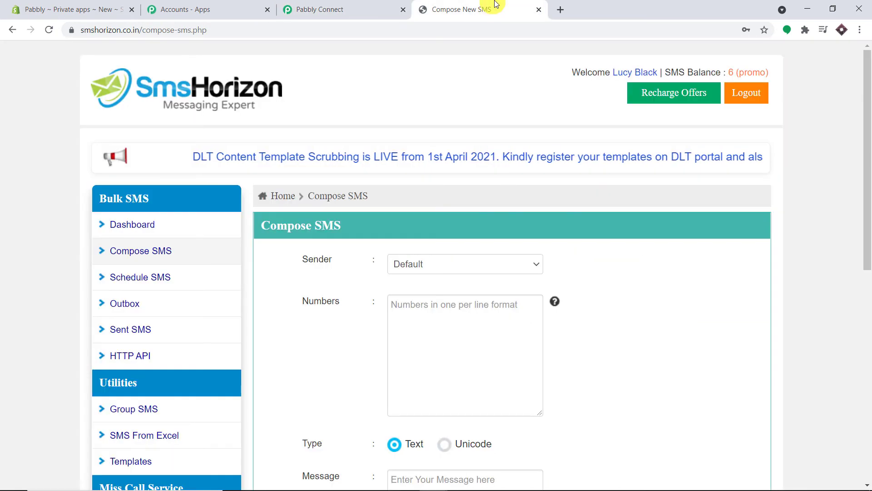
pyautogui.click(129, 358)
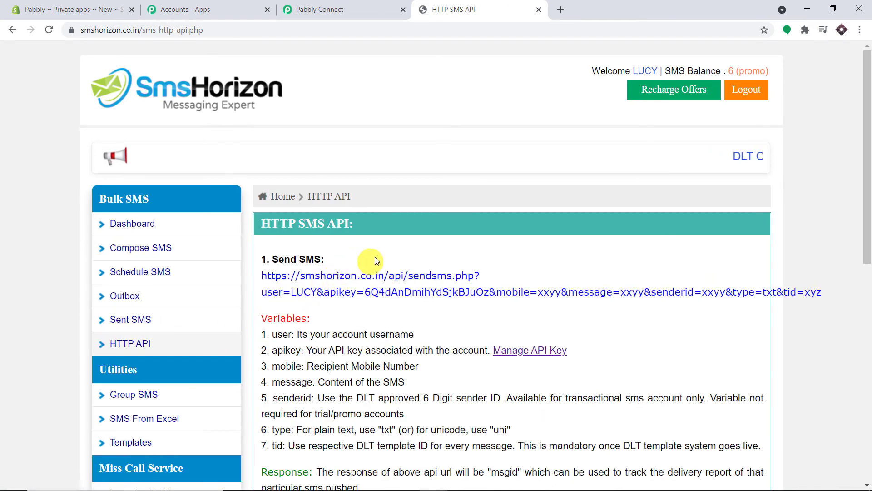
pyautogui.scroll(-3, 520, 237)
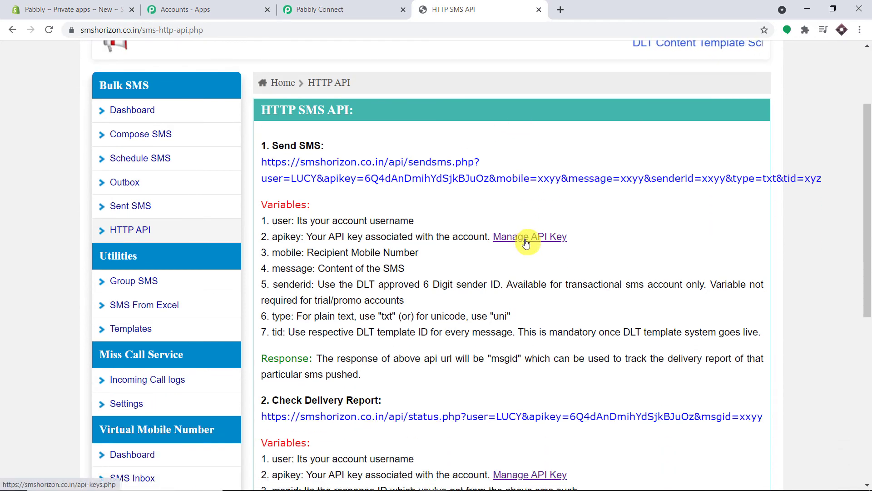
pyautogui.click(527, 242)
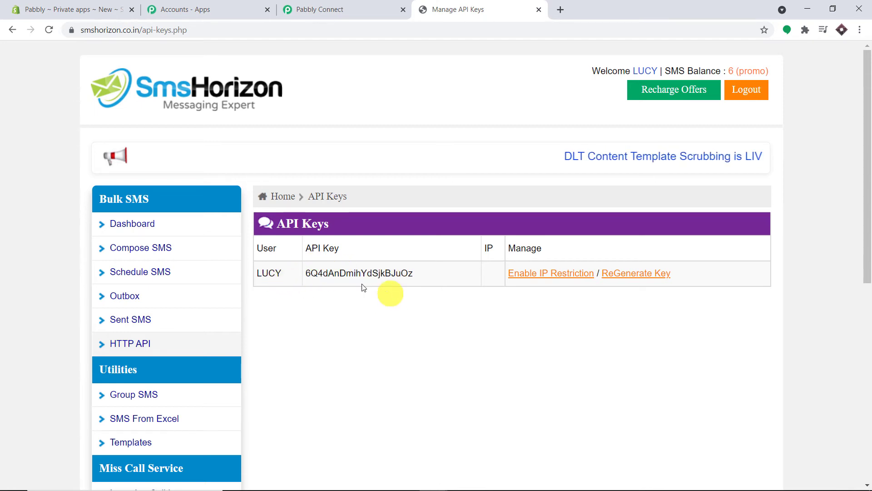
# Return to Pabbly Connect and re-enter the SmsHorizon login username in all capital letters.
pyautogui.click(298, 8)
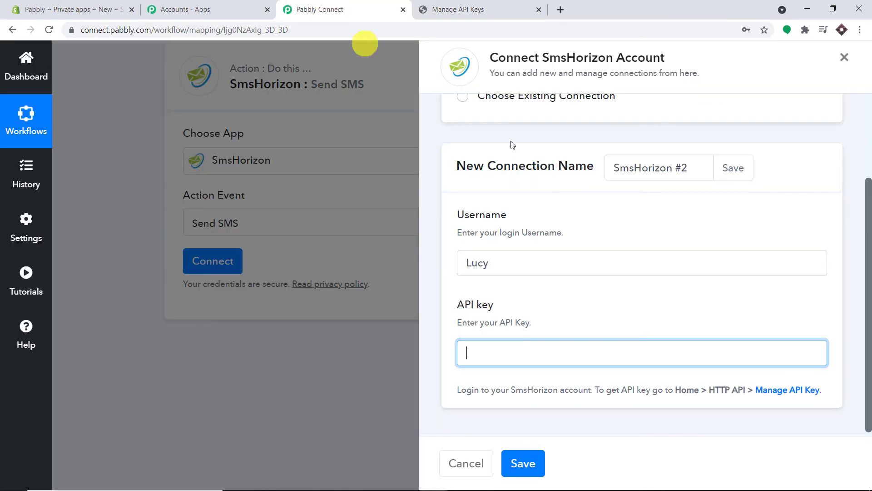
pyautogui.moveTo(493, 271); pyautogui.dragTo(439, 279)
pyautogui.press('BackSpace')
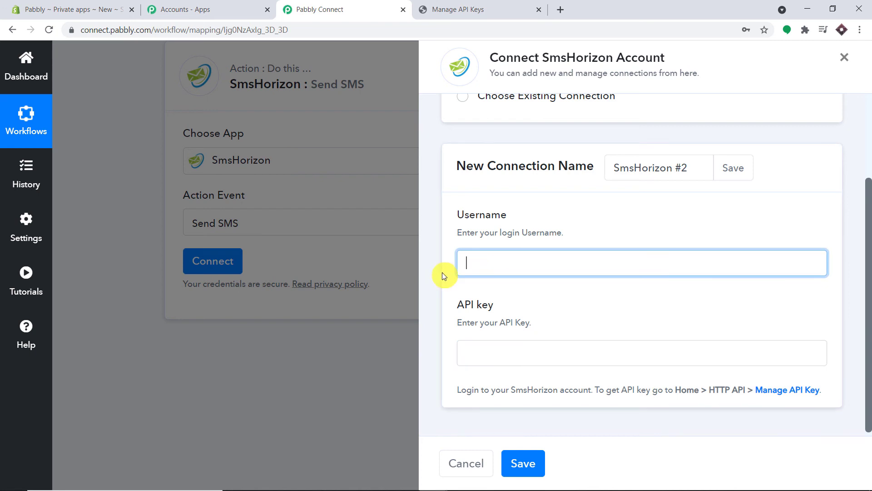
pyautogui.write('LUCY')
# Switch to the SmsHorizon API Keys page and copy the account's API key.
pyautogui.click(485, 353)
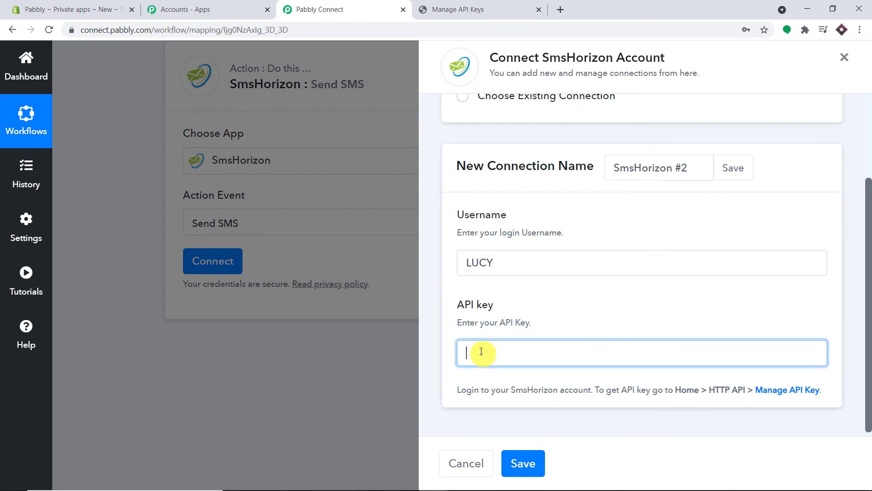
pyautogui.click(458, 9)
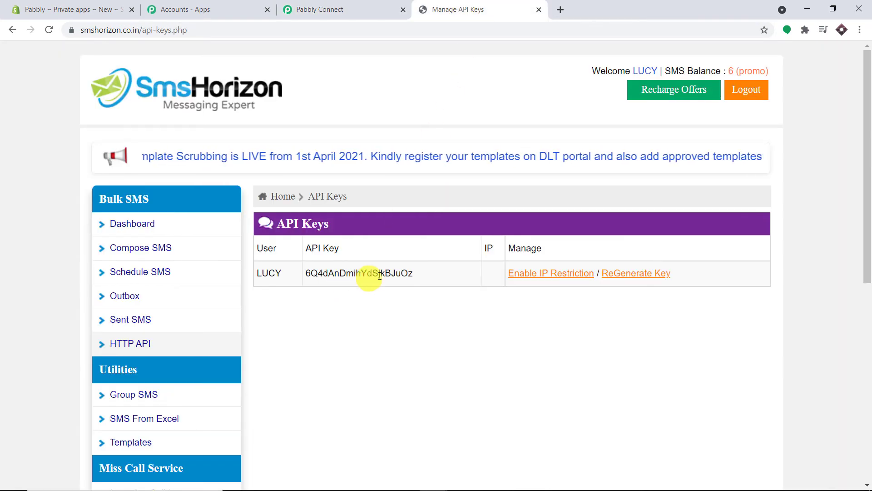
pyautogui.moveTo(417, 273); pyautogui.dragTo(307, 272)
pyautogui.rightClick(321, 277)
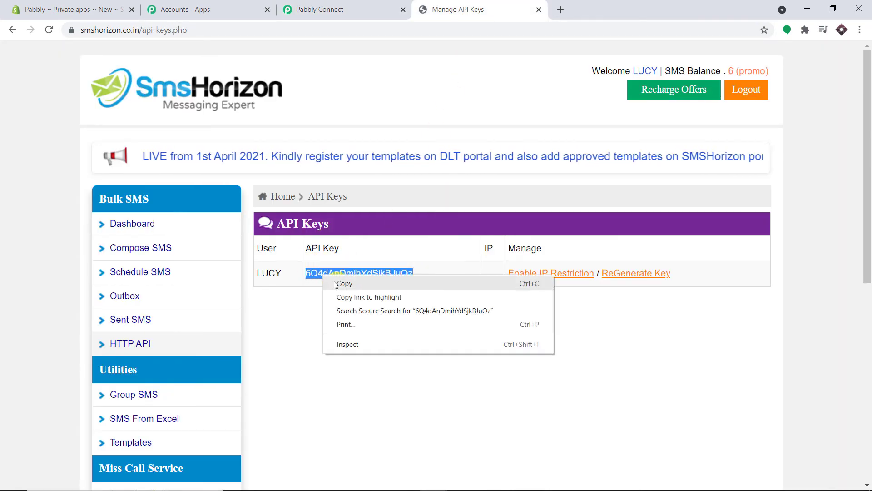
pyautogui.click(341, 285)
# Return to Pabbly Connect, paste the API key into the SmsHorizon connection and save it.
pyautogui.click(296, 9)
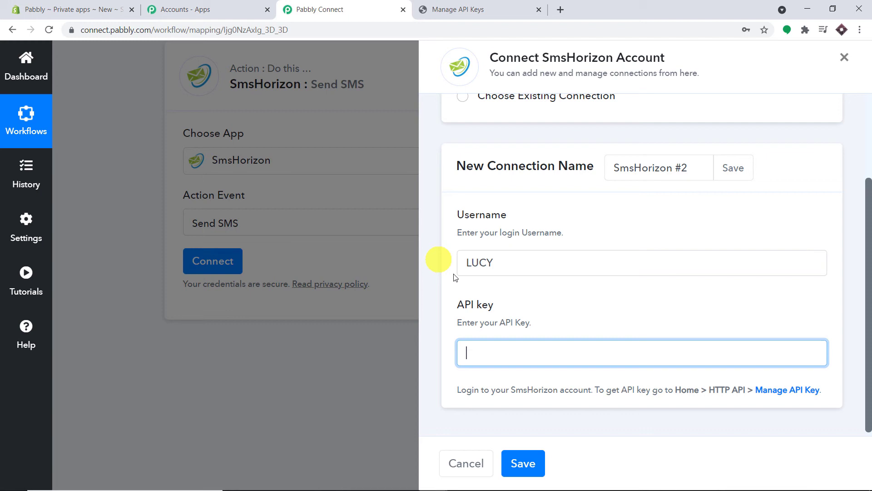
pyautogui.rightClick(492, 353)
pyautogui.click(541, 263)
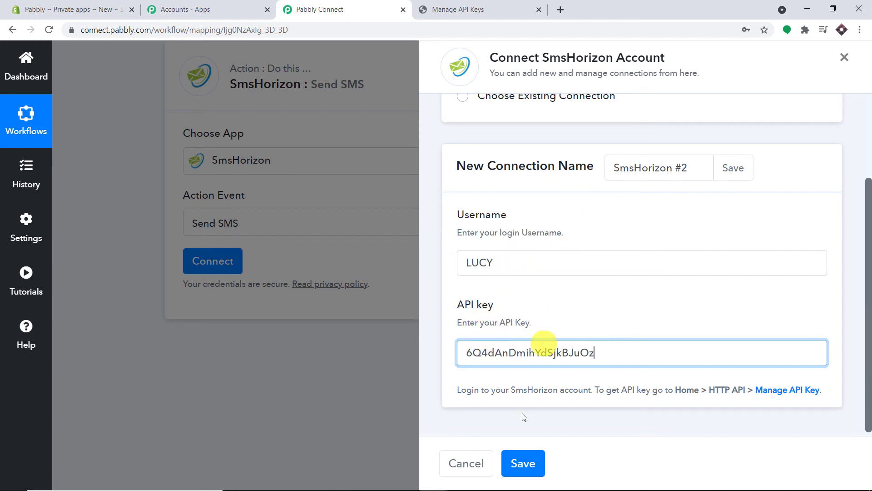
pyautogui.click(524, 463)
# Review the Send SMS fields and check the Customer Note in the Shopify response for the customer's phone number.
pyautogui.scroll(-5, 406, 234)
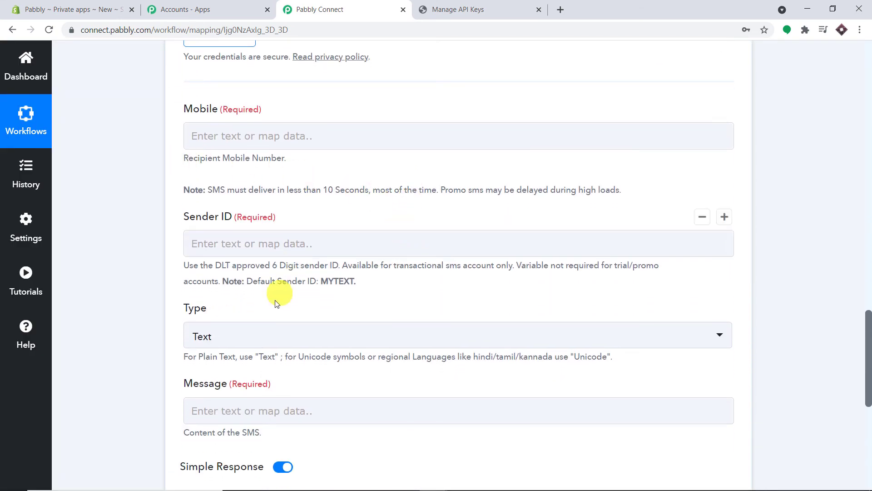
pyautogui.scroll(-3, 268, 345)
pyautogui.click(307, 287)
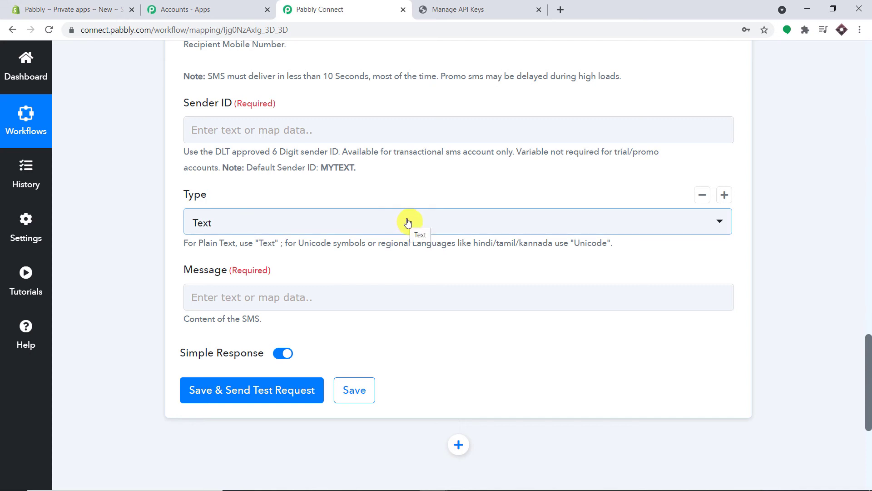
pyautogui.scroll(4, 394, 220)
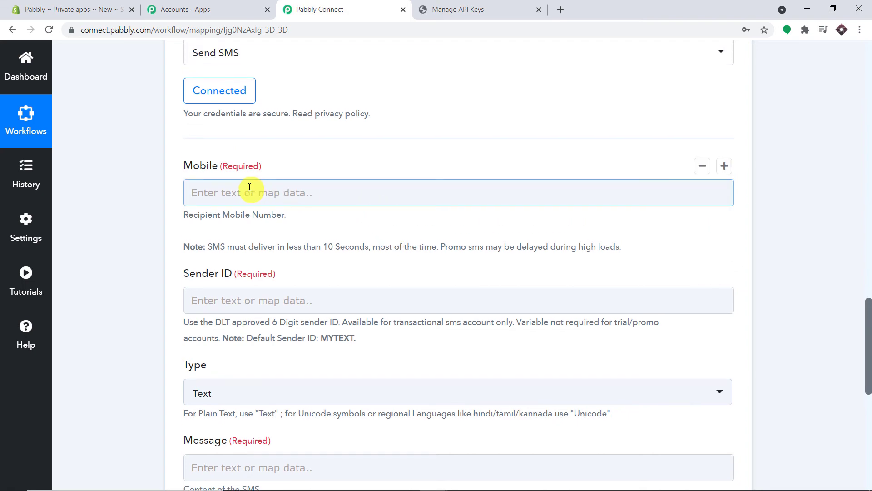
pyautogui.scroll(15, 309, 217)
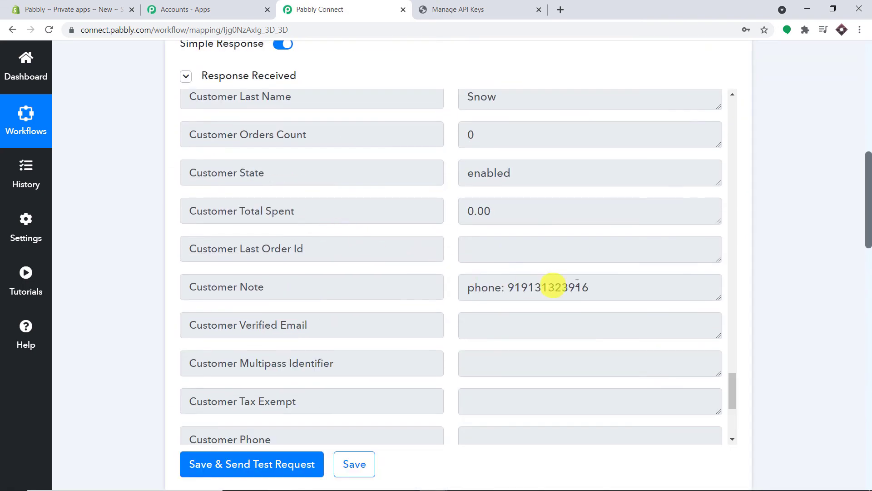
pyautogui.moveTo(590, 288); pyautogui.dragTo(506, 285)
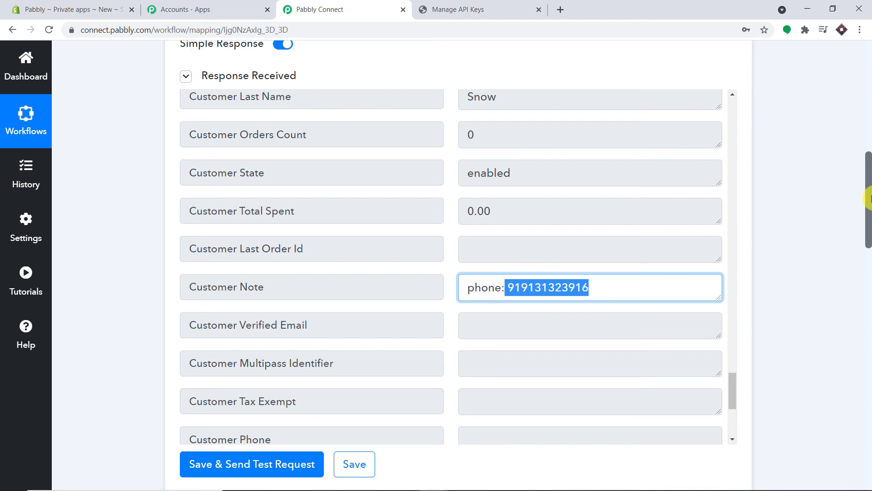
pyautogui.moveTo(868, 198); pyautogui.dragTo(867, 347)
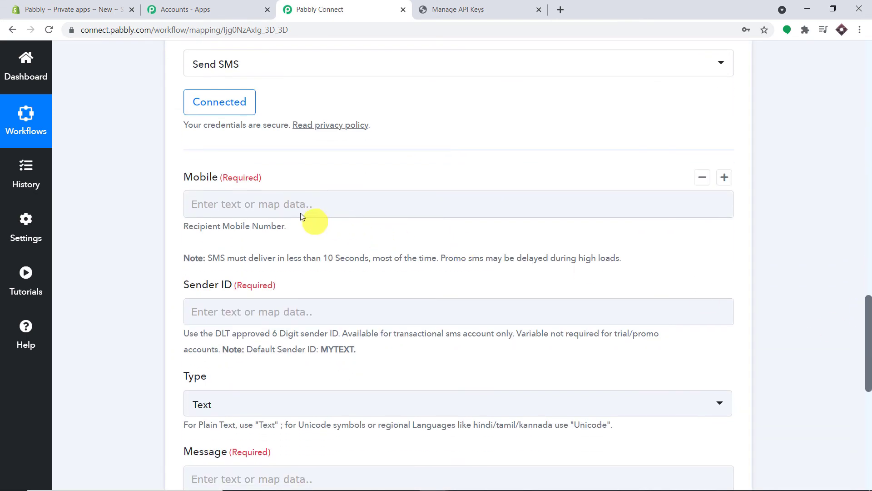
# Map the Mobile field to Customer Note from the Shopify New Abandoned Cart Checkouts data.
pyautogui.click(281, 203)
pyautogui.click(286, 309)
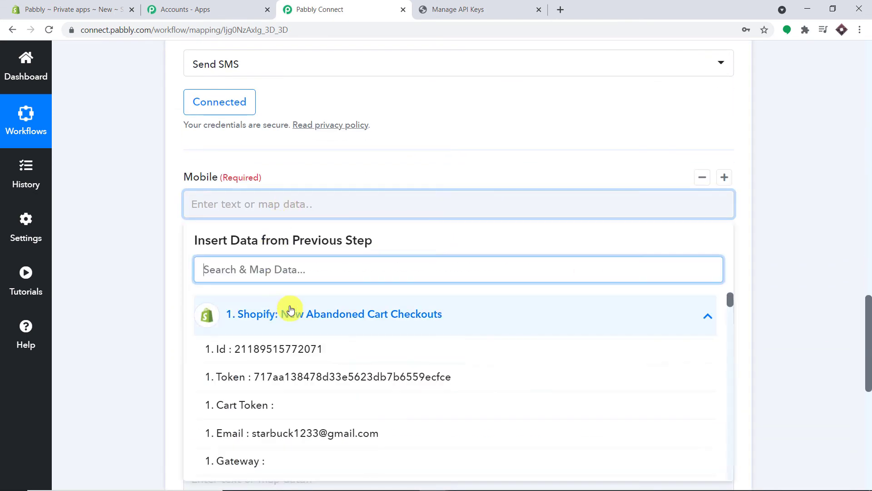
pyautogui.scroll(-3, 449, 322)
pyautogui.scroll(-15, 449, 322)
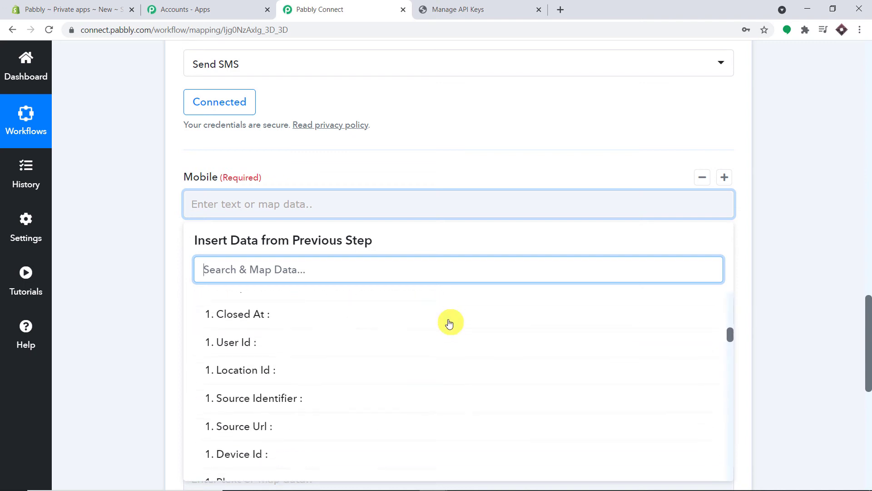
pyautogui.scroll(-10, 449, 329)
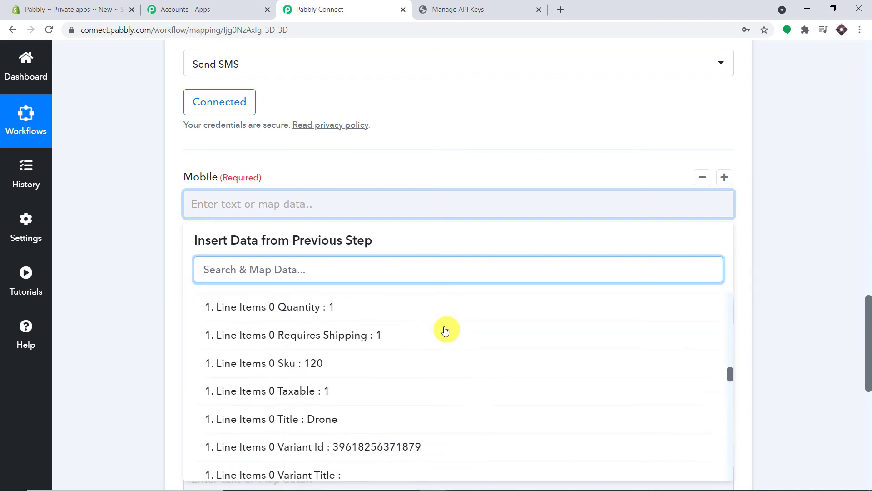
pyautogui.scroll(-12, 445, 334)
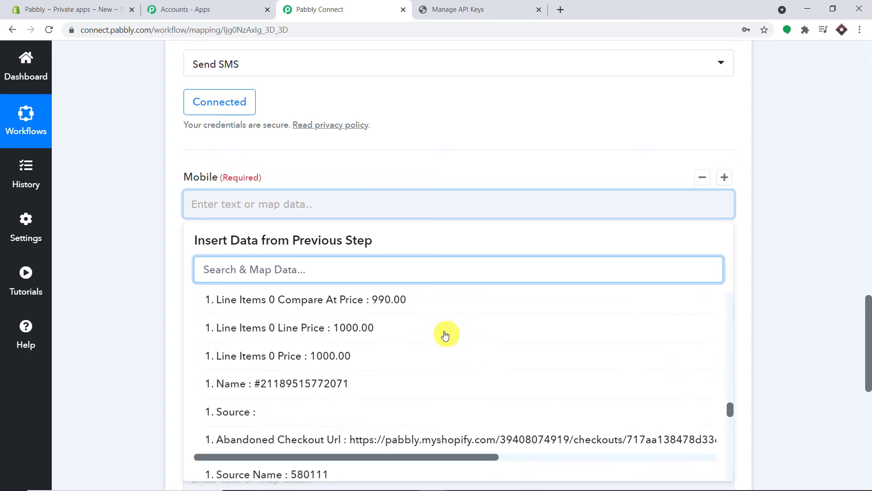
pyautogui.scroll(-10, 445, 337)
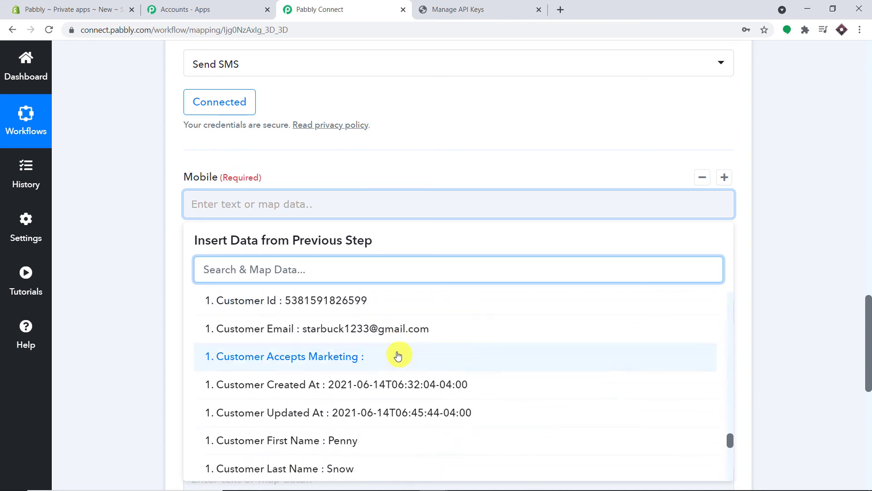
pyautogui.scroll(-1, 404, 364)
pyautogui.click(396, 387)
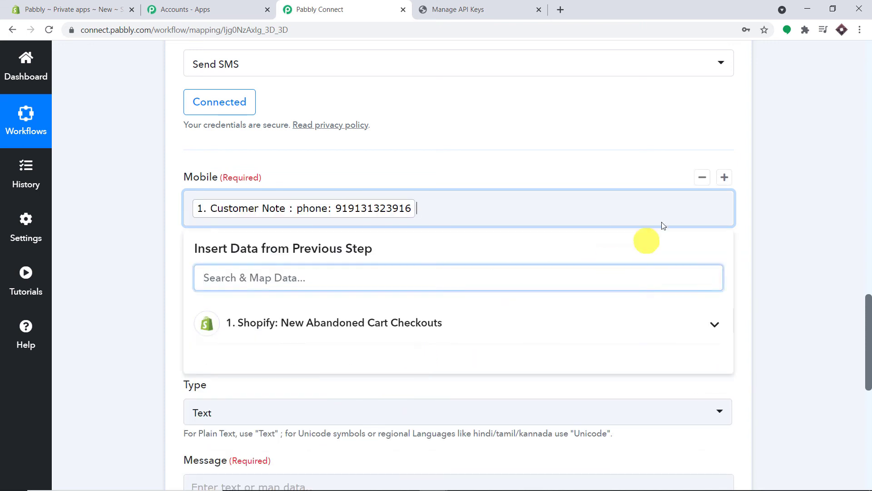
pyautogui.click(776, 105)
# Copy the default sender ID from the note and set Sender ID to MYTEXT, without the trailing period.
pyautogui.scroll(-3, 620, 160)
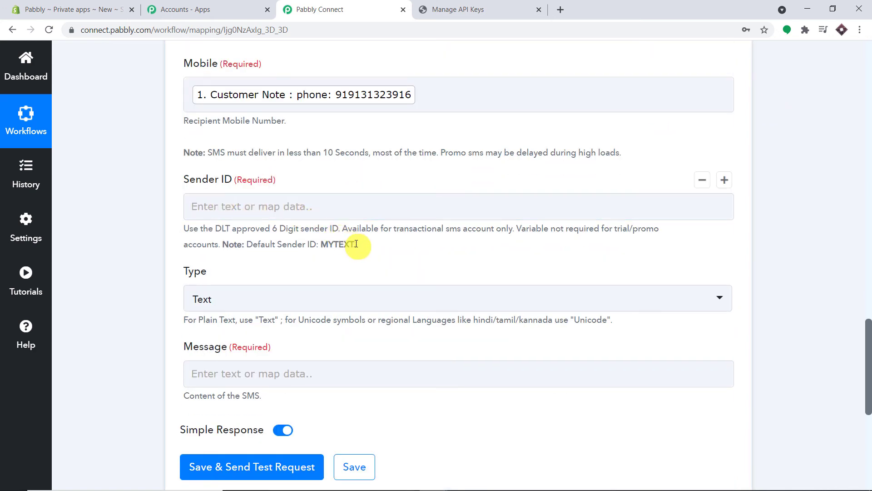
pyautogui.moveTo(356, 244); pyautogui.dragTo(328, 244)
pyautogui.rightClick(322, 245)
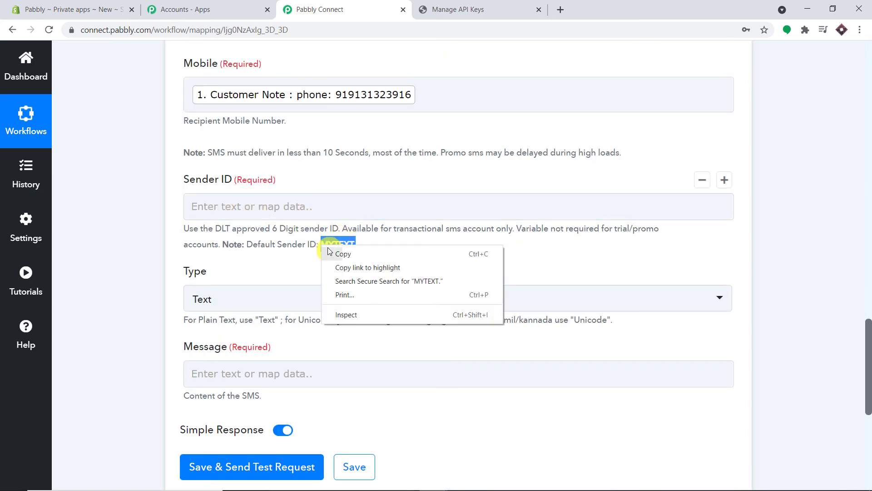
pyautogui.click(291, 251)
pyautogui.rightClick(274, 207)
pyautogui.click(313, 293)
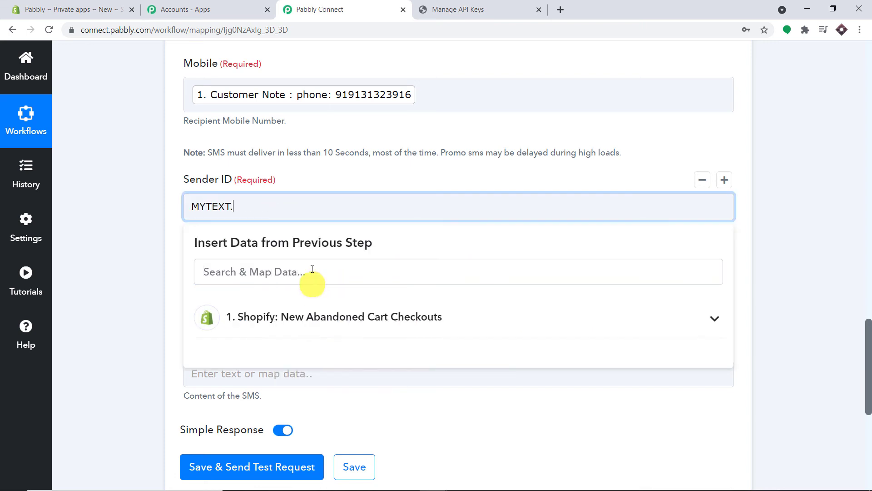
pyautogui.click(313, 141)
pyautogui.click(277, 207)
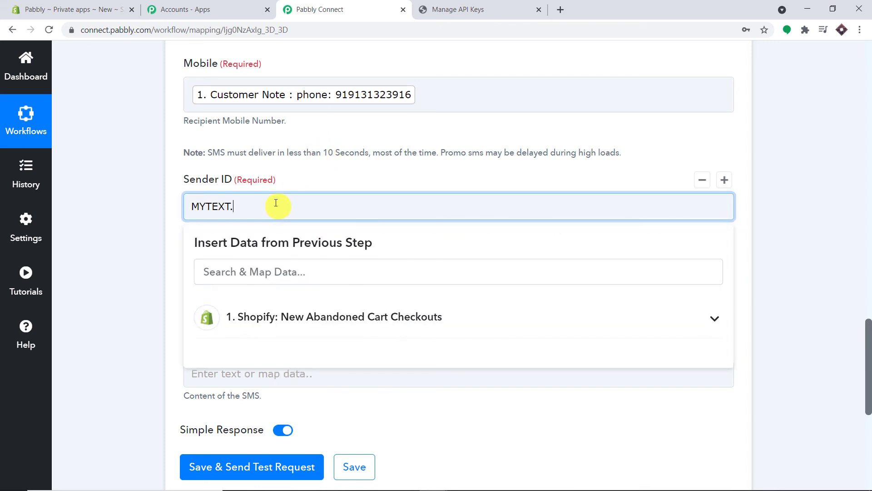
pyautogui.click(313, 154)
# Start the Message with "Hello" followed by the mapped Customer First Name from the Shopify data.
pyautogui.scroll(-3, 297, 195)
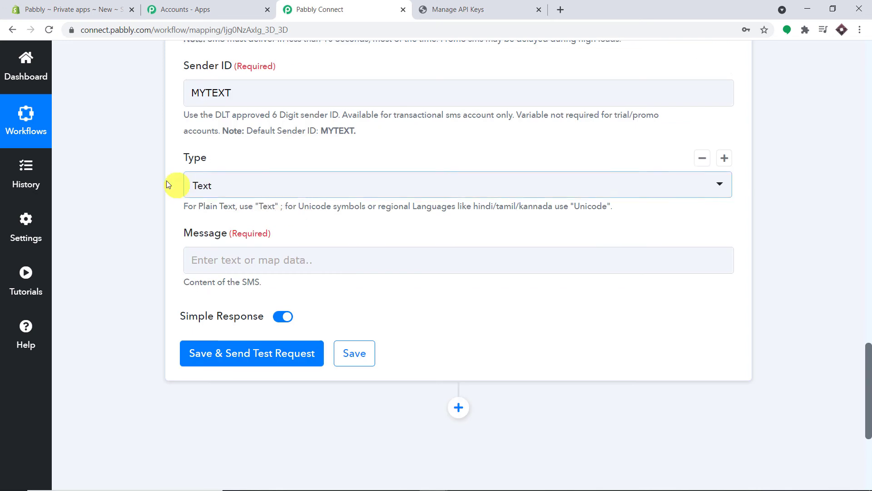
pyautogui.click(224, 262)
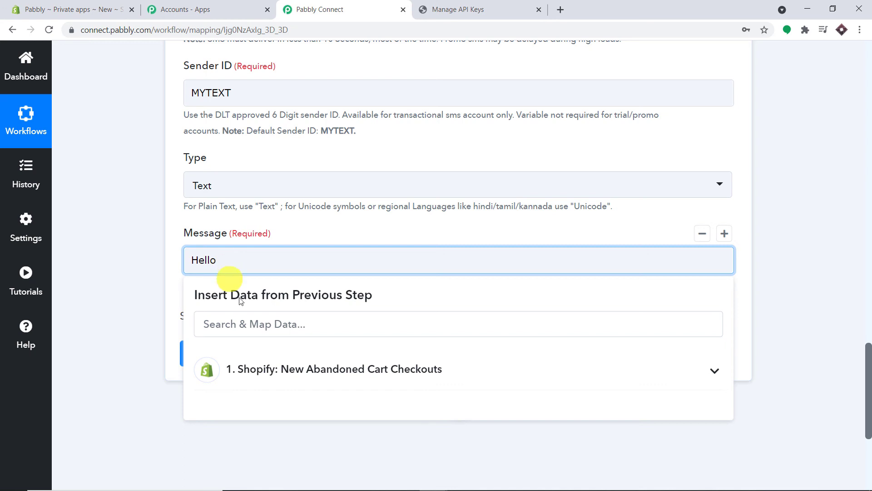
pyautogui.click(279, 367)
pyautogui.scroll(-5, 331, 366)
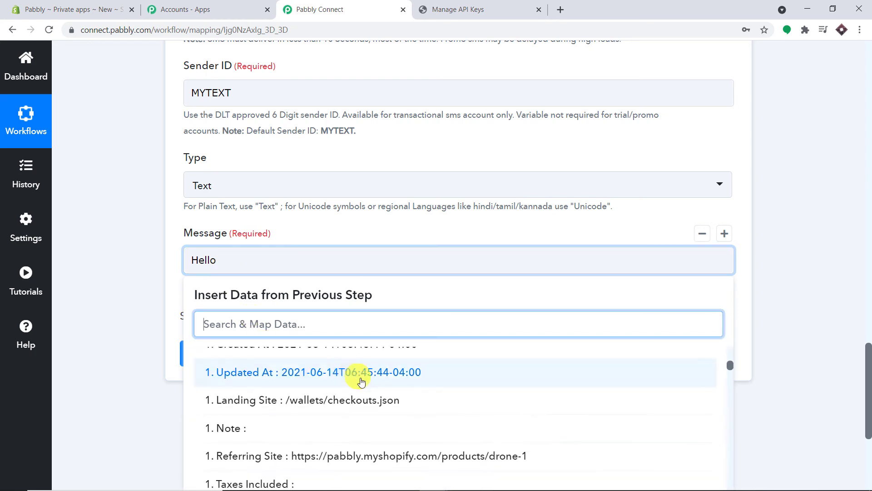
pyautogui.scroll(-10, 362, 381)
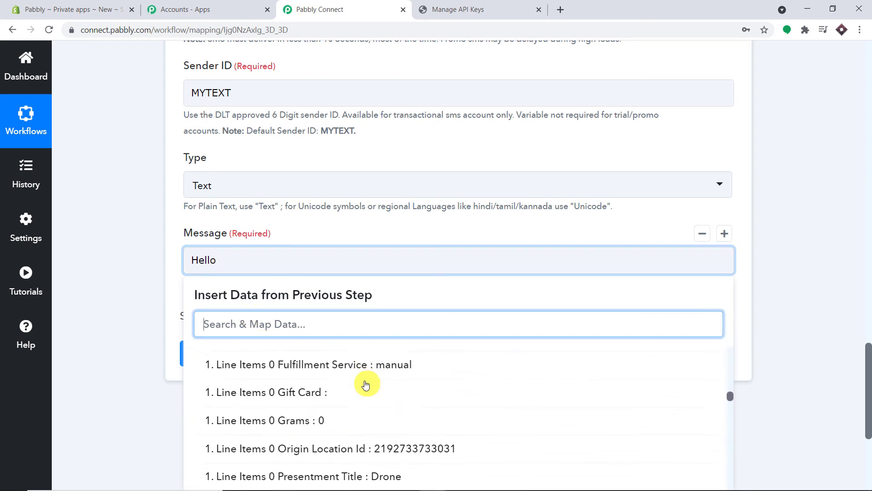
pyautogui.scroll(-10, 365, 384)
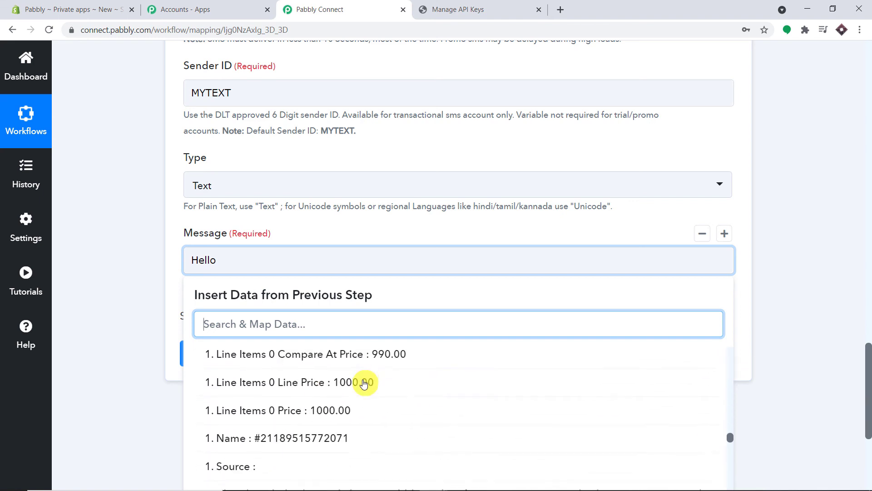
pyautogui.scroll(-2, 364, 383)
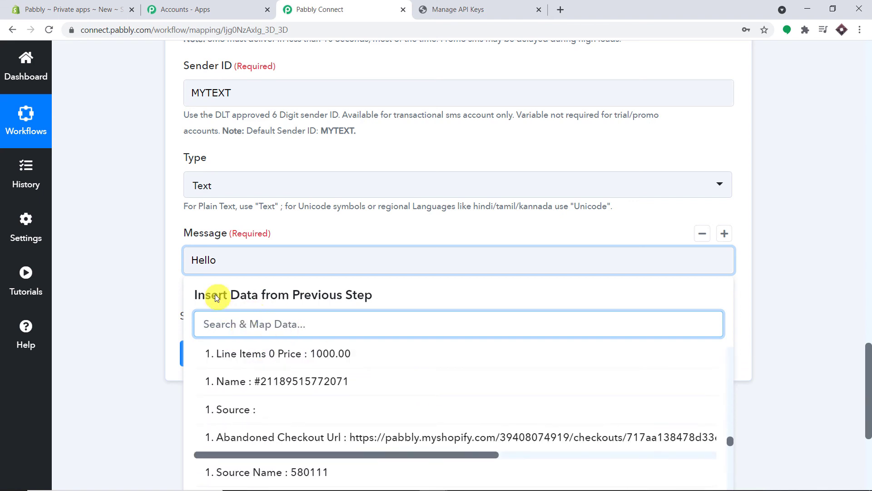
pyautogui.write('pern')
pyautogui.press('BackSpace')
pyautogui.press('BackSpace')
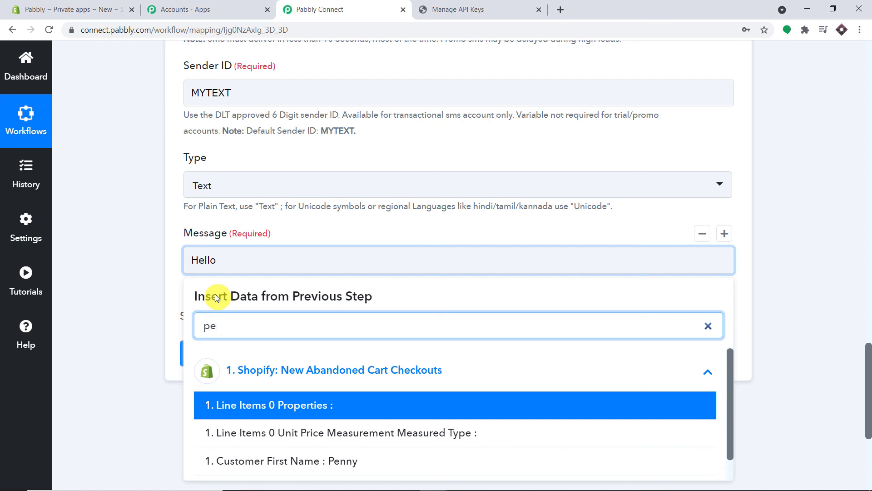
pyautogui.write('nny')
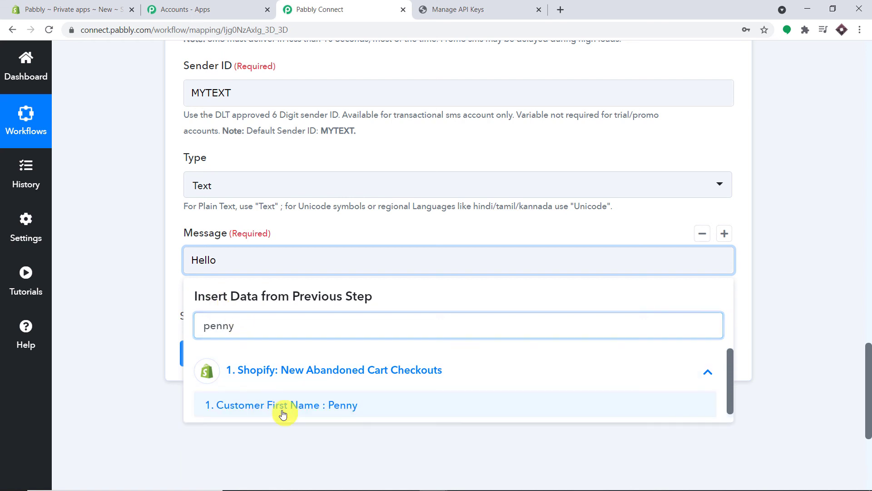
pyautogui.click(282, 406)
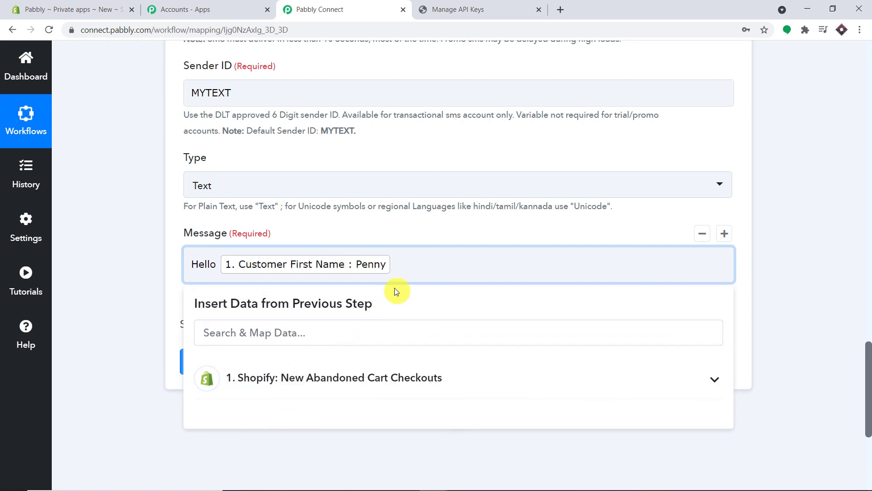
# Continue the Message with ", please complete your checkout form" followed by the mapped Abandoned Checkout Url from the Shopify data.
pyautogui.write(', please complete ')
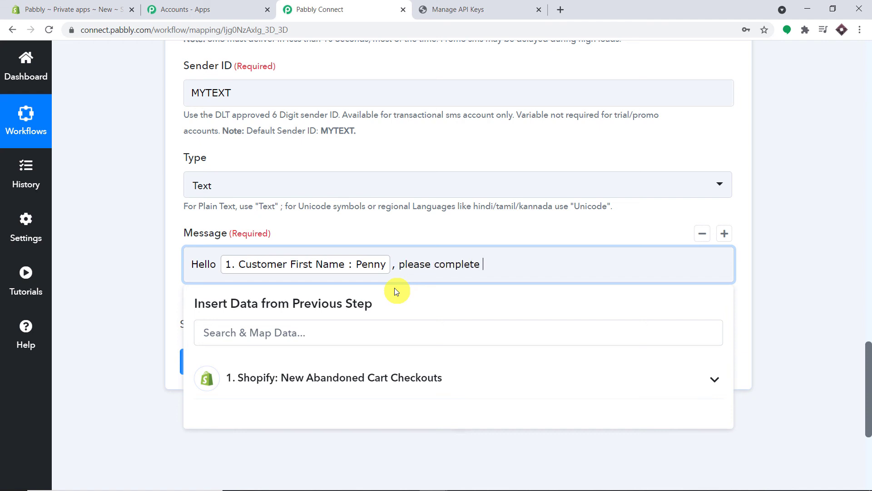
pyautogui.write('your checkout form')
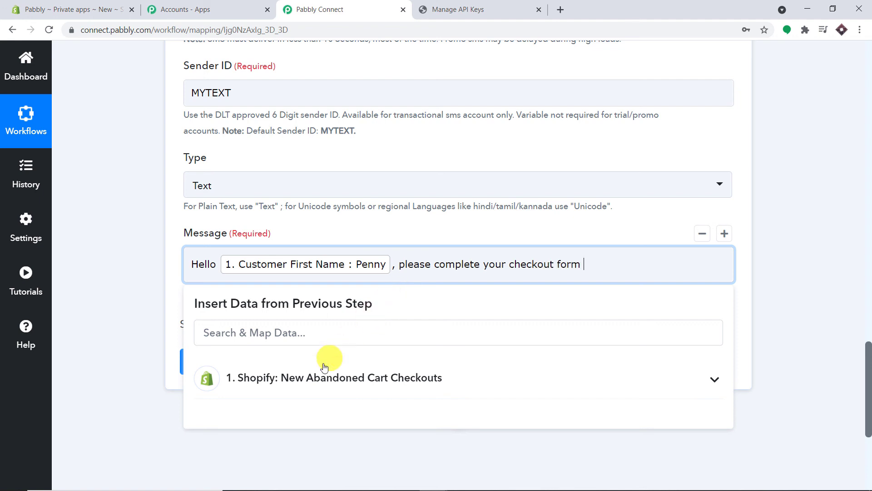
pyautogui.click(353, 366)
pyautogui.scroll(-10, 355, 368)
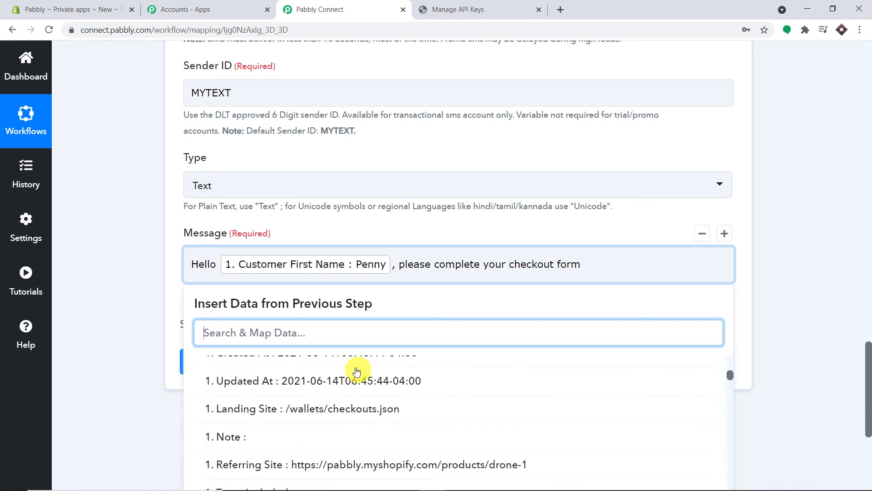
pyautogui.scroll(-15, 359, 377)
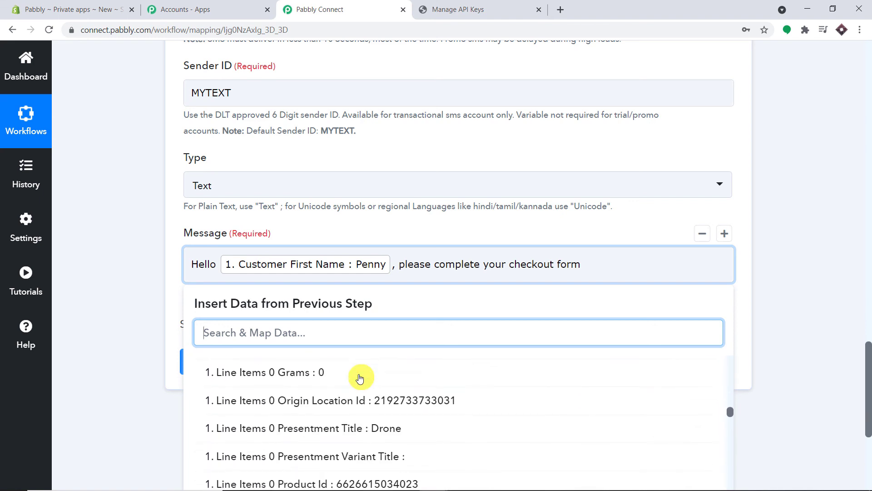
pyautogui.scroll(-15, 362, 380)
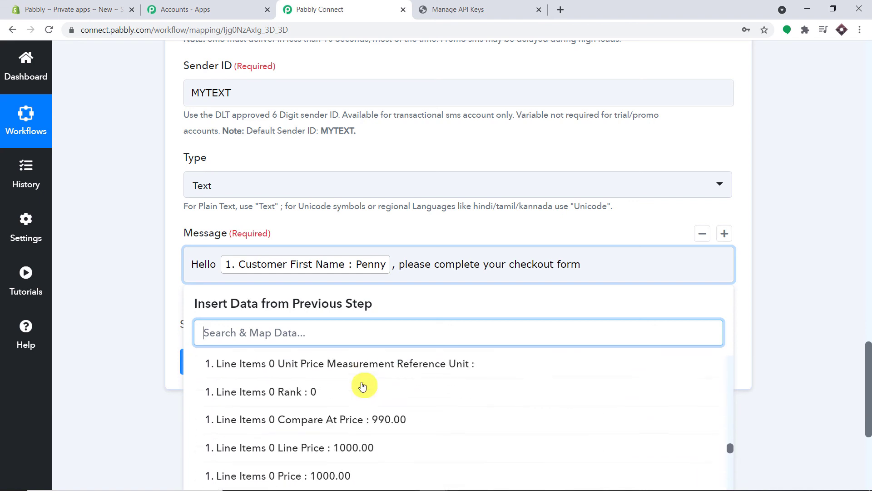
pyautogui.scroll(2, 345, 427)
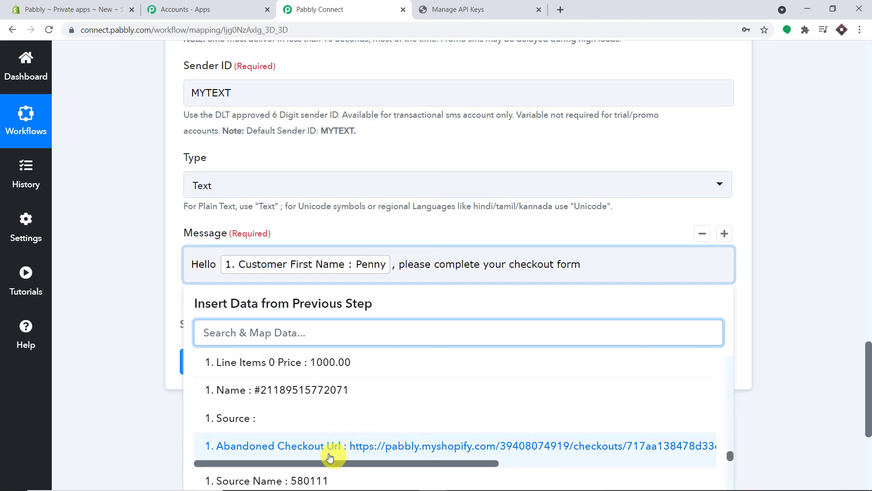
pyautogui.click(364, 450)
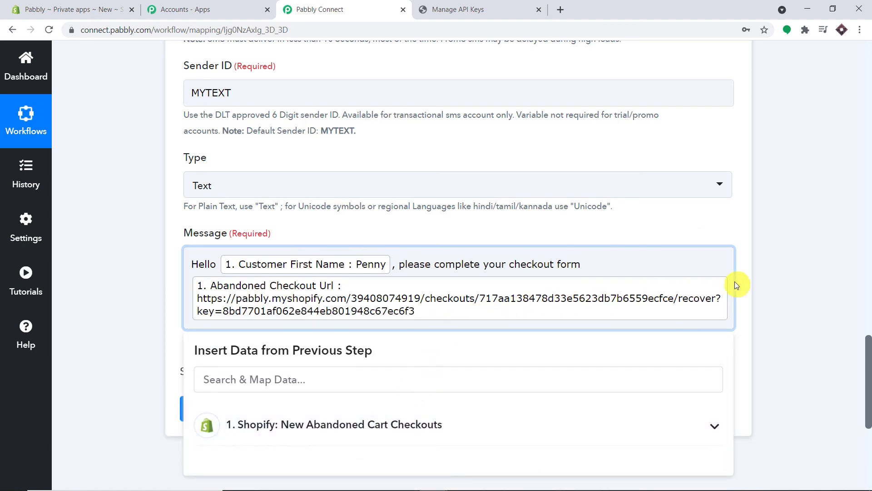
# End the Message on a new line with "to complete the order in Shopify." and save the Send SMS action with a test request.
pyautogui.press('Return')
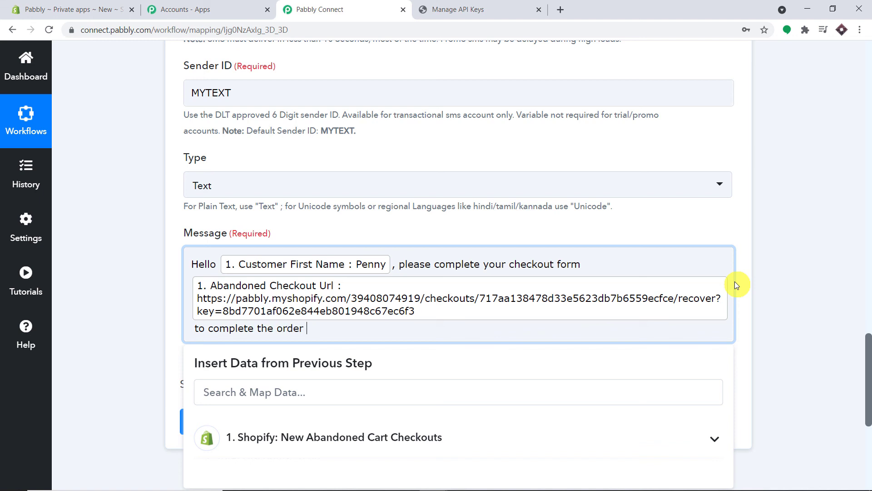
pyautogui.click(627, 212)
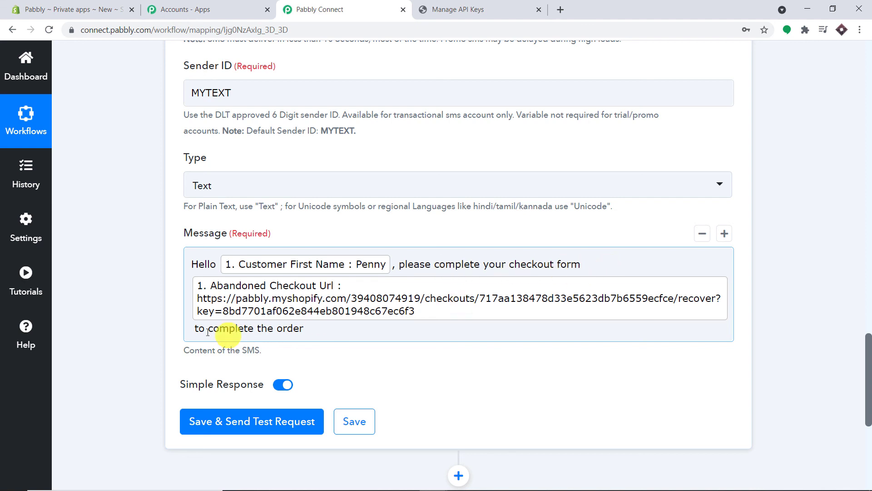
pyautogui.click(320, 333)
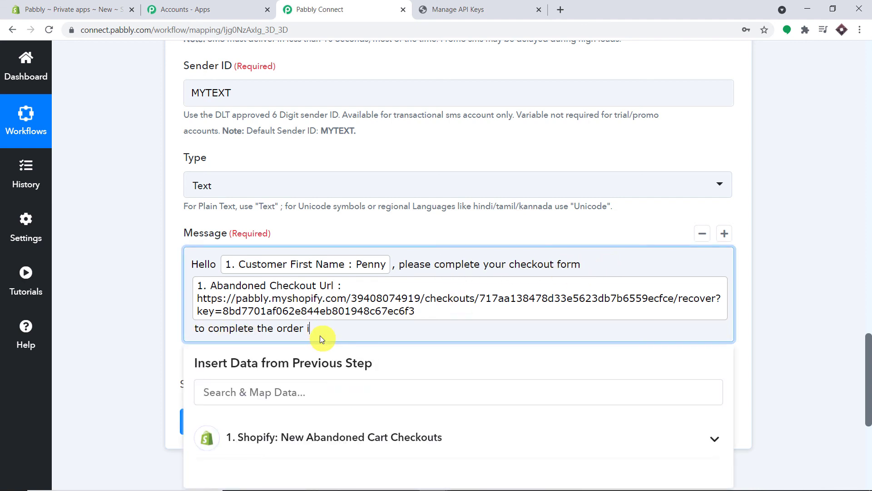
pyautogui.write('in Shopify .')
pyautogui.click(418, 207)
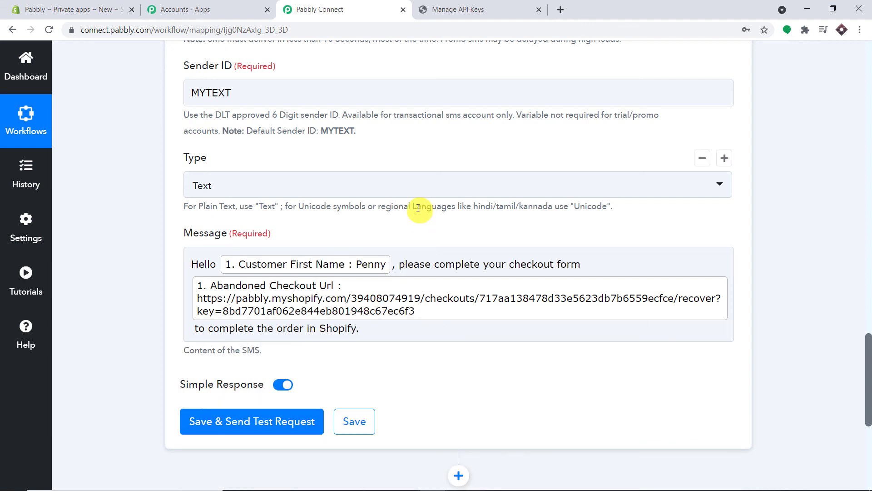
pyautogui.scroll(-3, 413, 221)
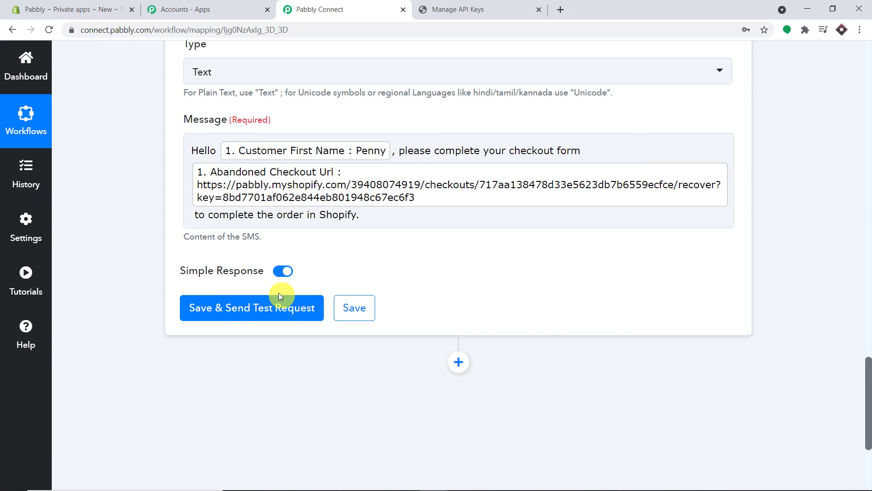
pyautogui.click(262, 312)
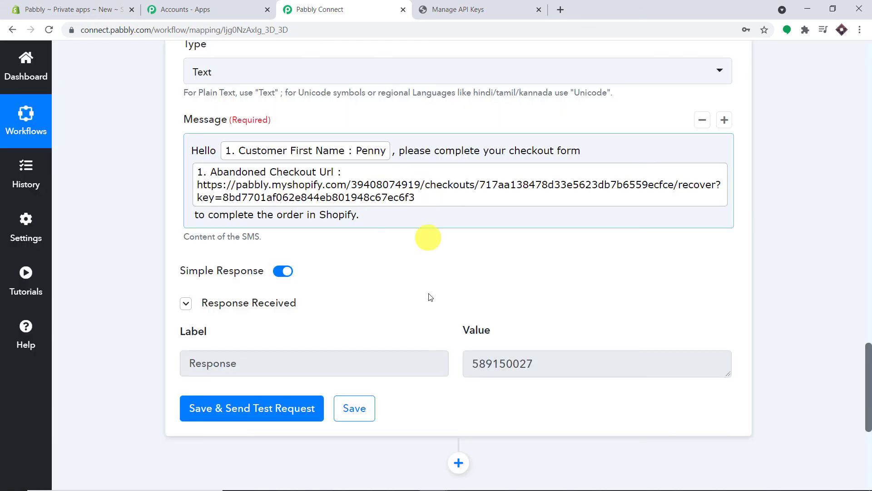
# Switch to SMS Horizon and check the Sent SMS report for the abandoned checkout test message.
pyautogui.click(521, 4)
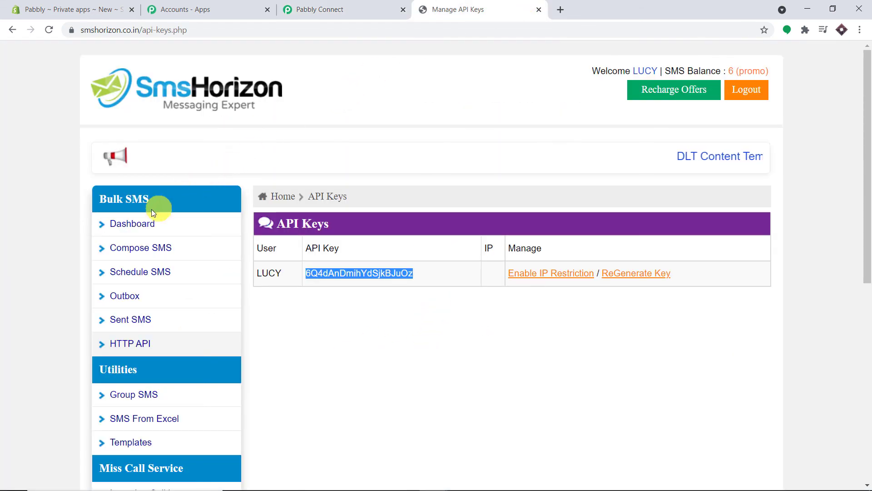
pyautogui.scroll(-2, 159, 349)
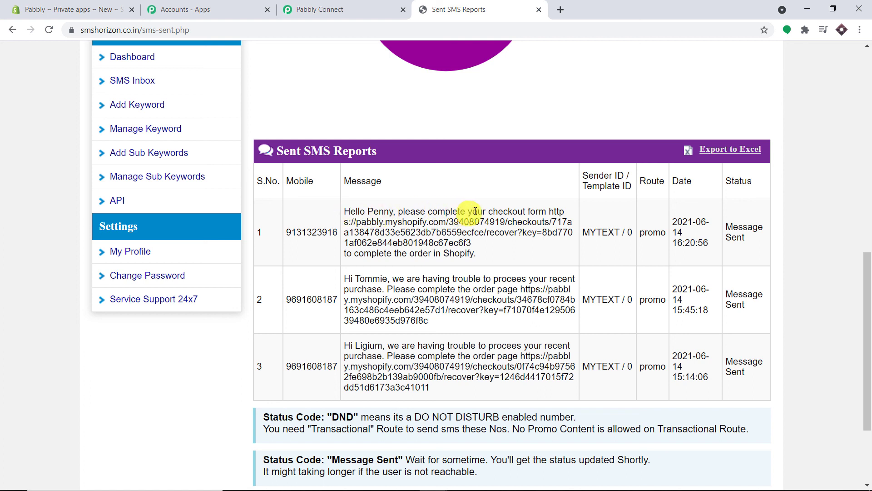
pyautogui.moveTo(486, 233); pyautogui.dragTo(357, 213)
pyautogui.click(425, 229)
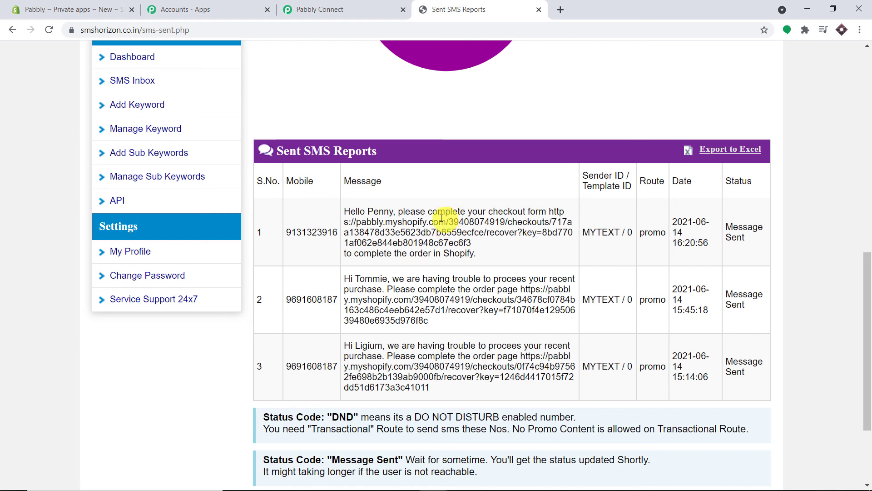
# Return to the Pabbly Connect workflow and collapse the SmsHorizon action and the Shopify trigger to view the overall workflow.
pyautogui.click(361, 10)
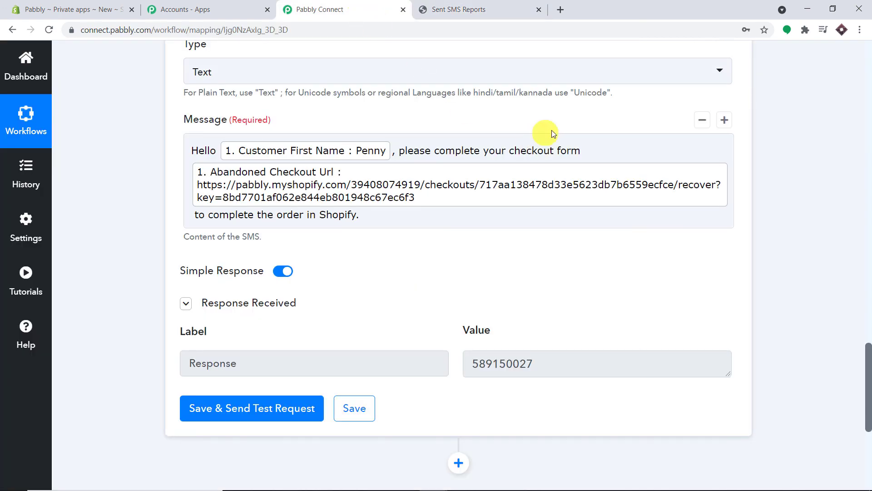
pyautogui.click(868, 205)
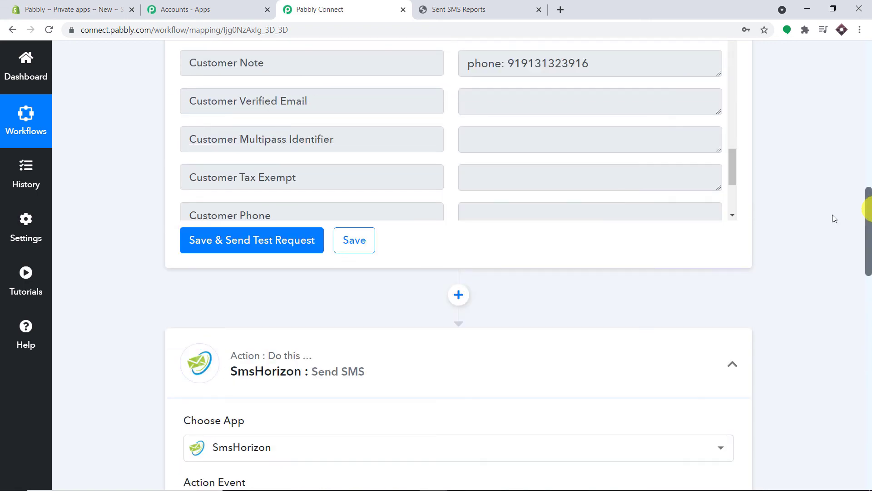
pyautogui.click(361, 354)
pyautogui.click(863, 204)
pyautogui.moveTo(863, 205); pyautogui.dragTo(864, 132)
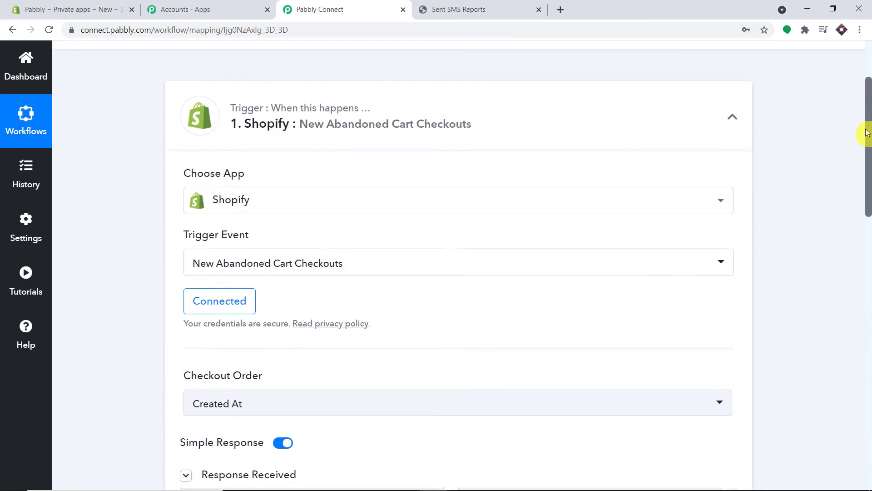
pyautogui.click(583, 99)
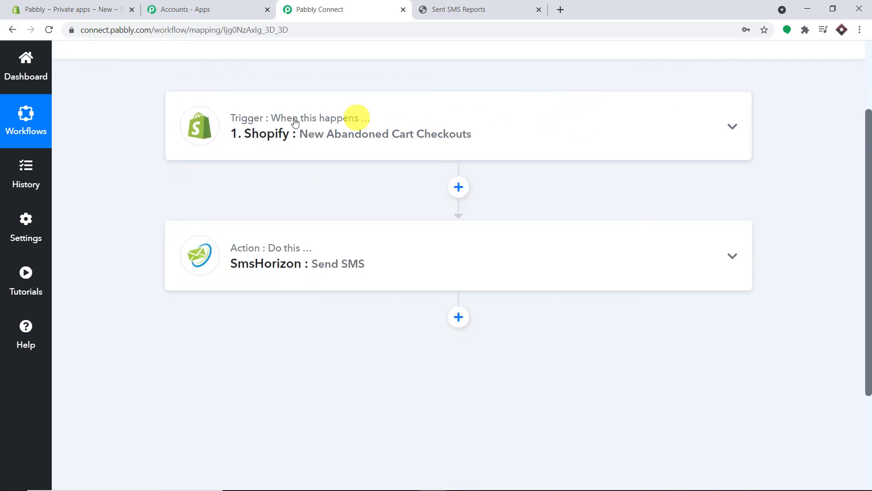